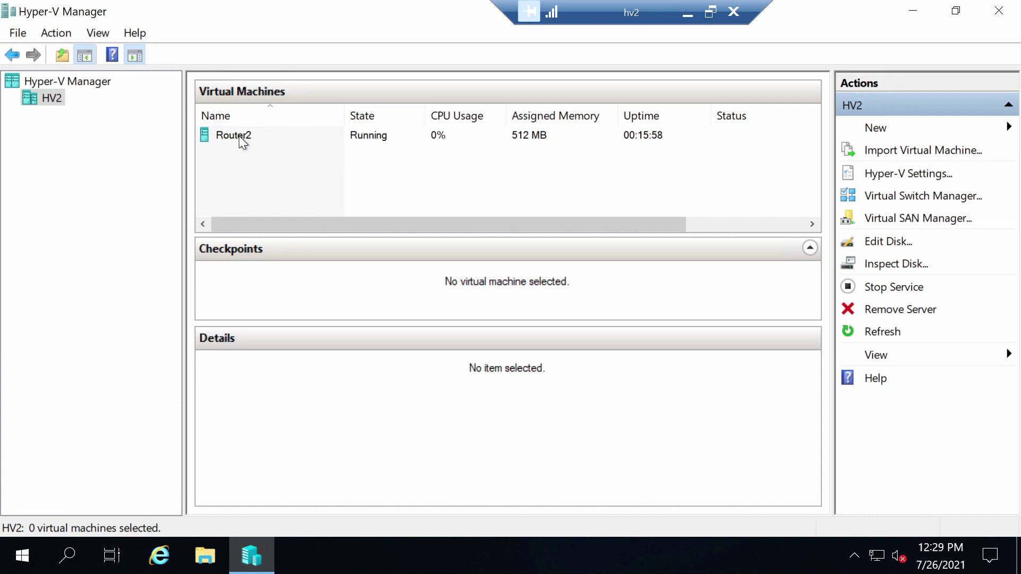
- Launch the New Virtual Machine wizard on host HV2 and enter DC01 as the name
{"action": "right_click", "coordinate": [51, 97]}
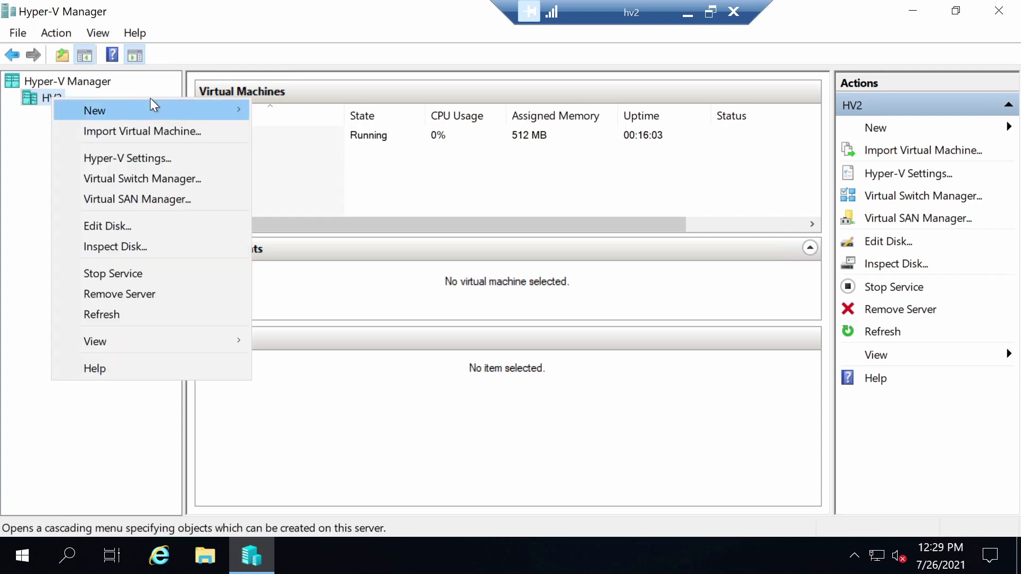
{"action": "mouse_move", "coordinate": [153, 106]}
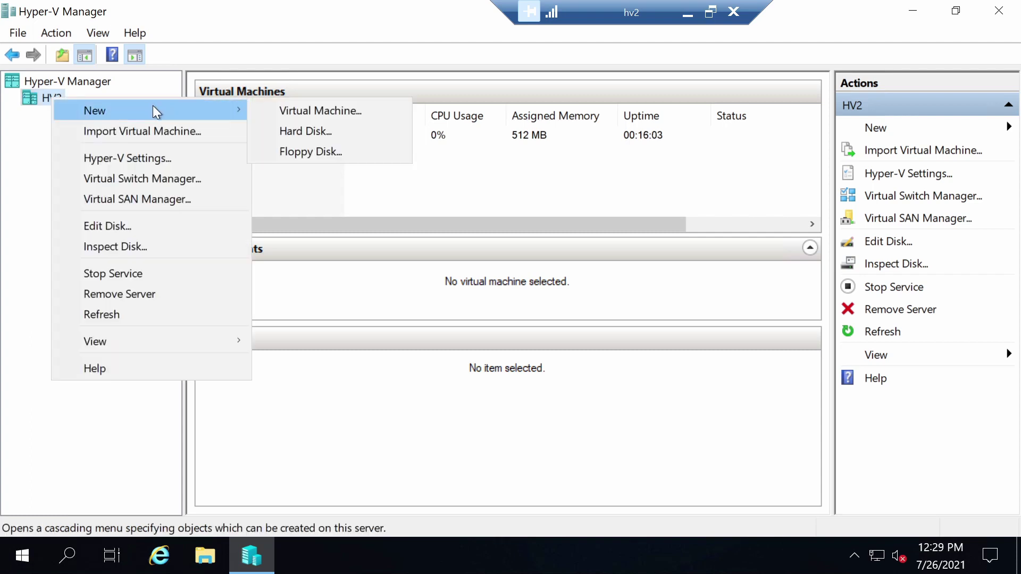
{"action": "left_click", "coordinate": [370, 109]}
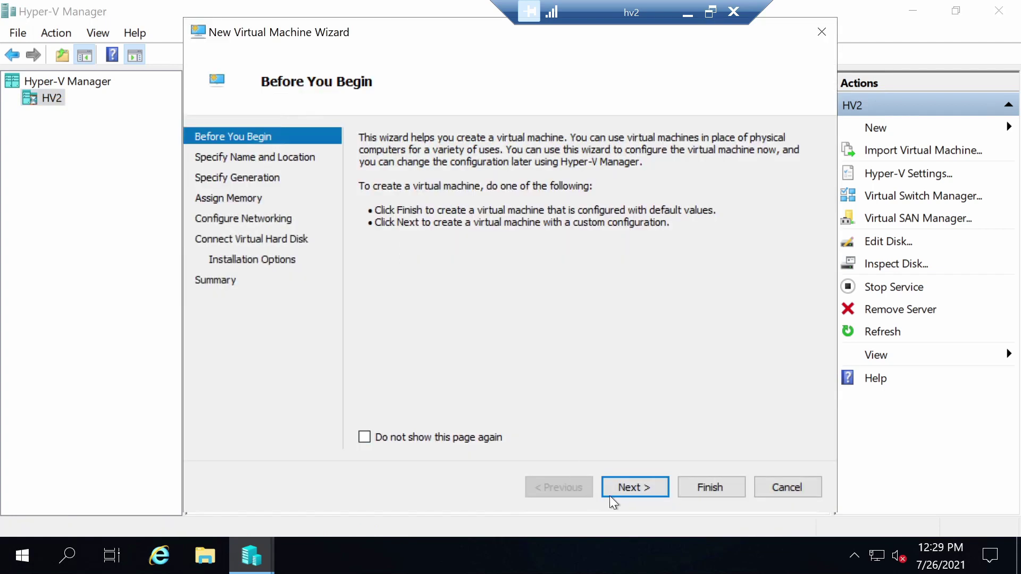
{"action": "left_click", "coordinate": [649, 490]}
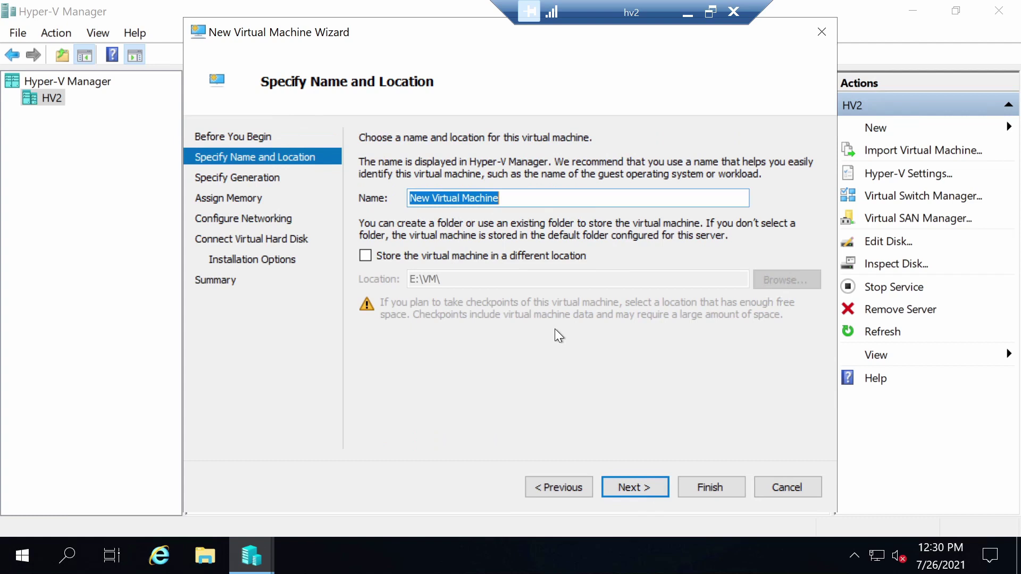
{"action": "type", "text": "DC01"}
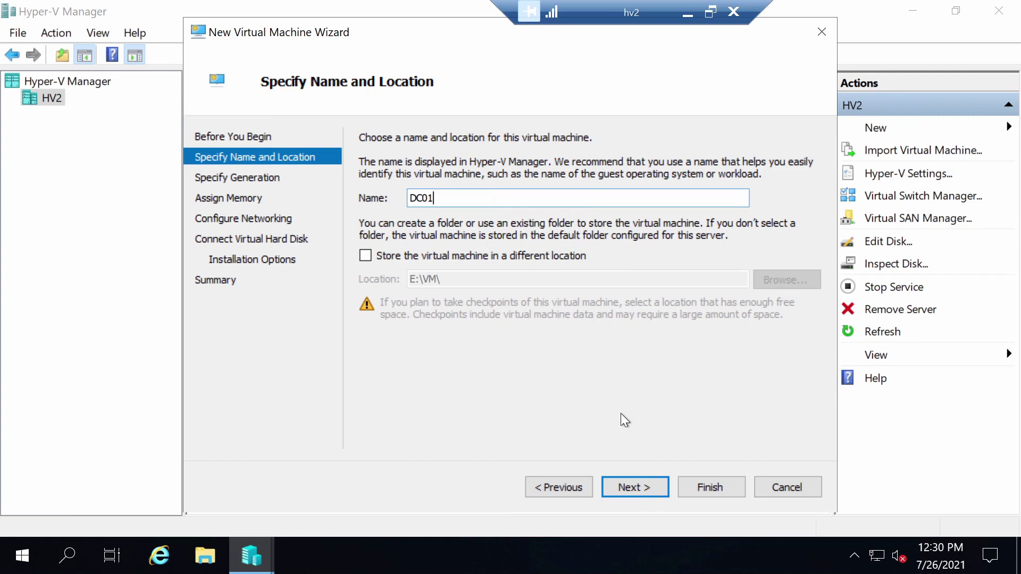
- Choose Generation 2, enable Dynamic Memory, and connect DC01 to the 192.168.10.X switch
{"action": "left_click", "coordinate": [651, 490]}
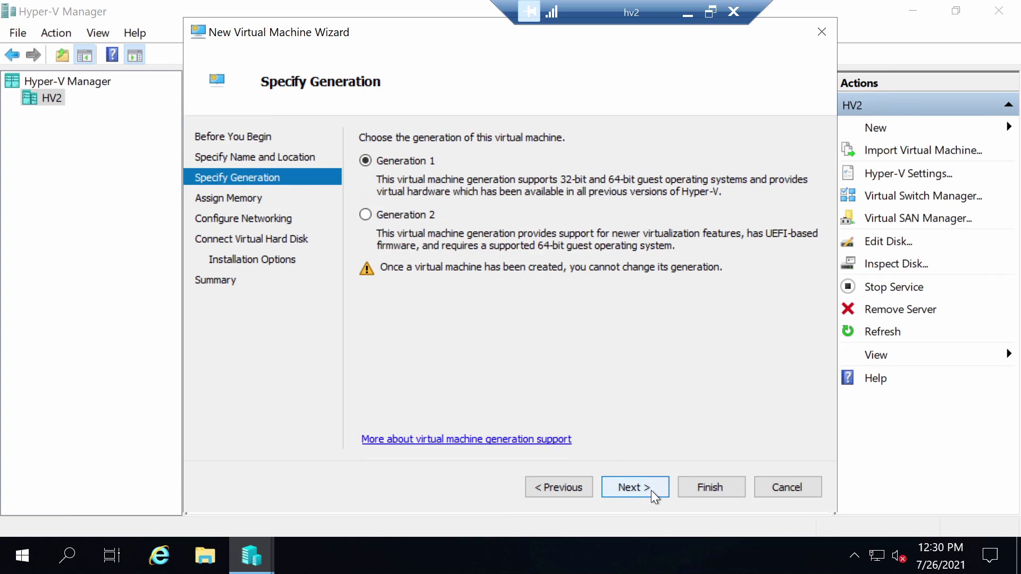
{"action": "left_click", "coordinate": [365, 216]}
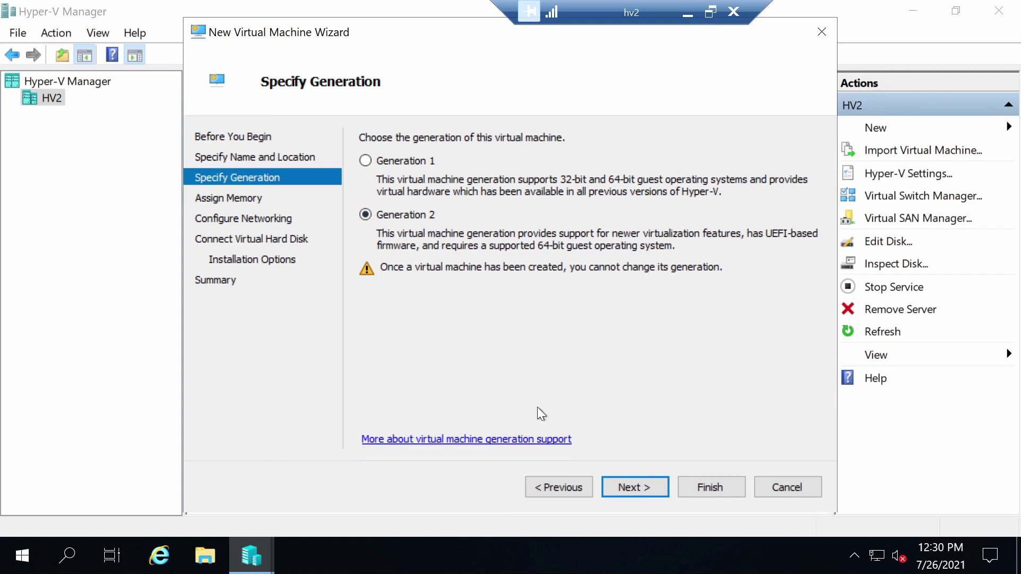
{"action": "left_click", "coordinate": [630, 490]}
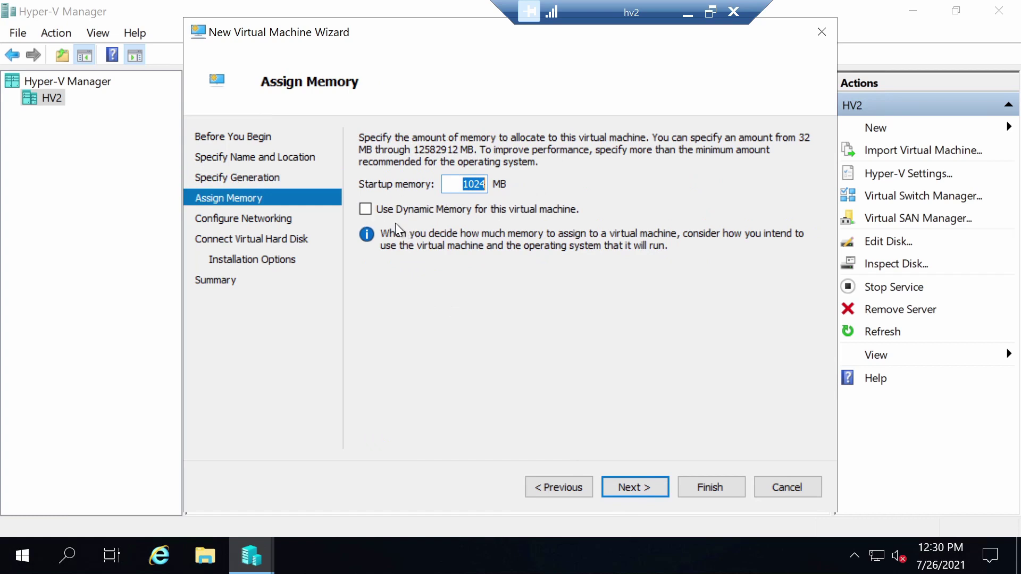
{"action": "left_click", "coordinate": [368, 212]}
{"action": "left_click", "coordinate": [625, 486]}
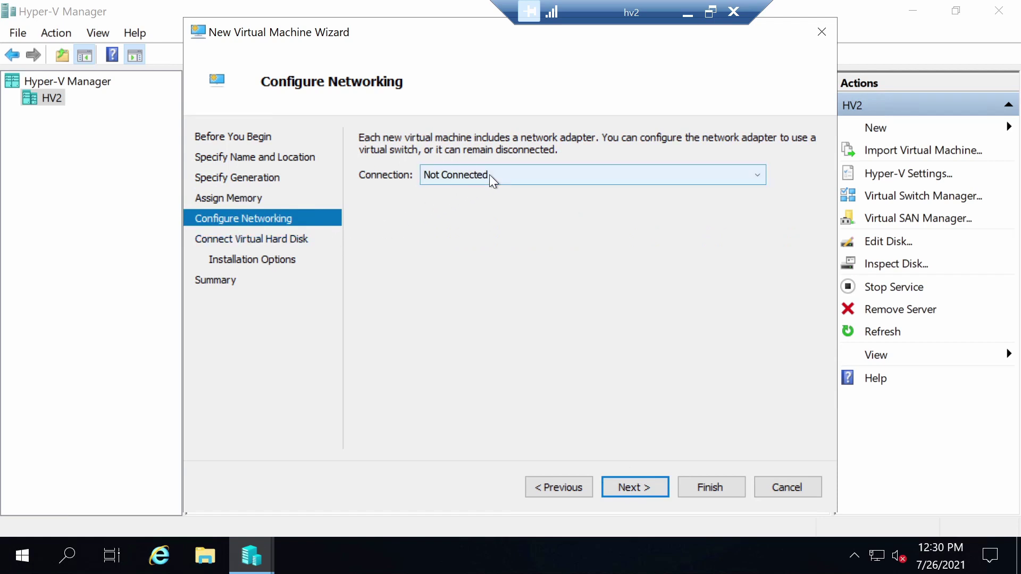
{"action": "left_click", "coordinate": [519, 173]}
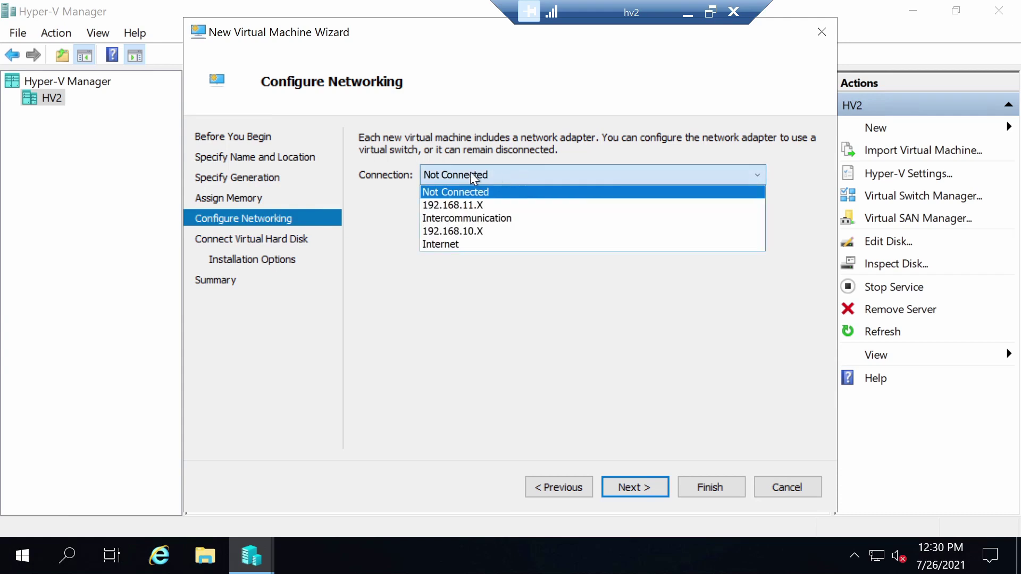
{"action": "left_click", "coordinate": [450, 226]}
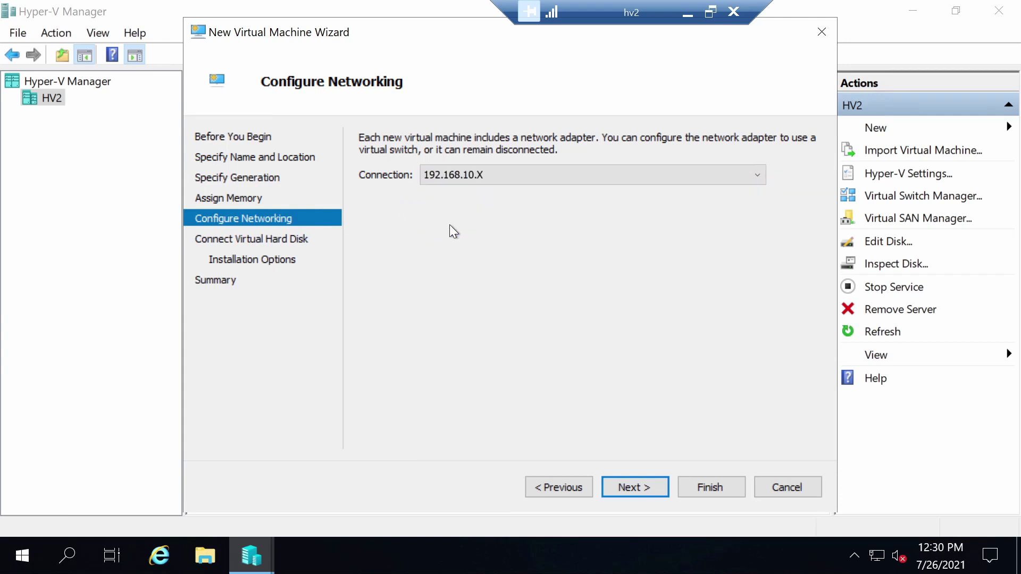
{"action": "left_click", "coordinate": [620, 486]}
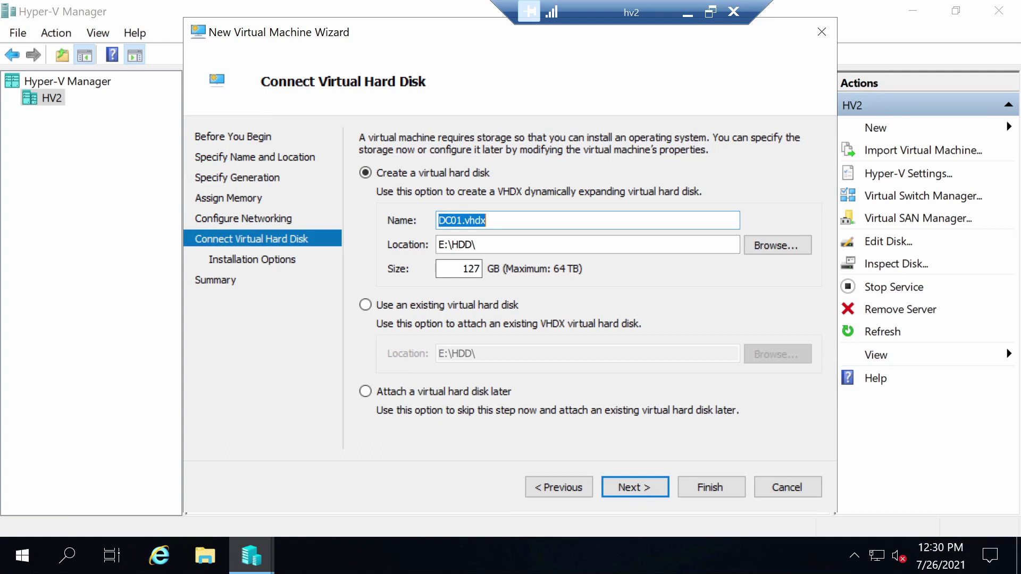
- Set the new virtual hard disk size to 40 GB
{"action": "key", "text": "Tab"}
{"action": "key", "text": "Tab"}
{"action": "key", "text": "Tab"}
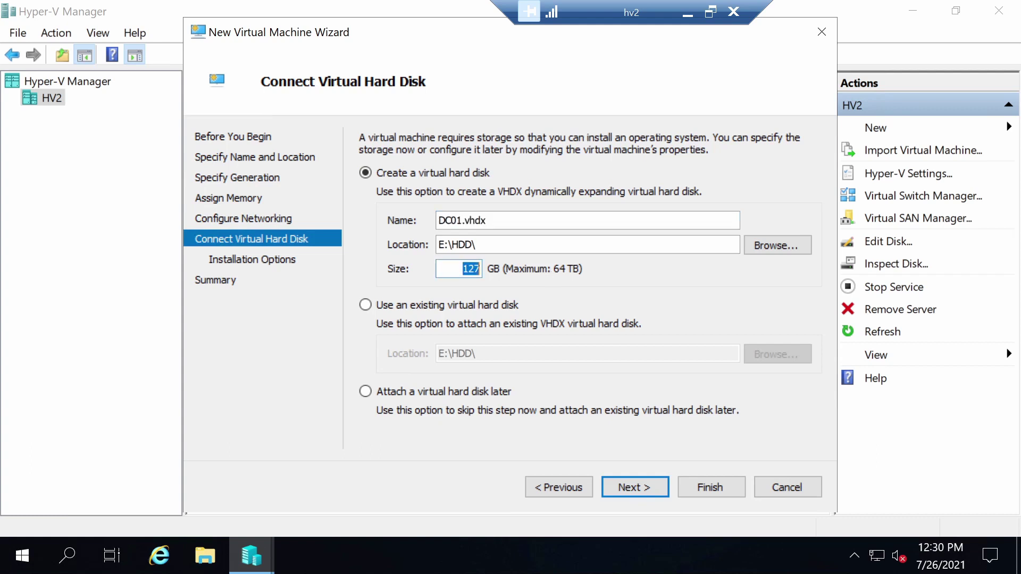
{"action": "type", "text": "40"}
{"action": "left_click", "coordinate": [635, 486]}
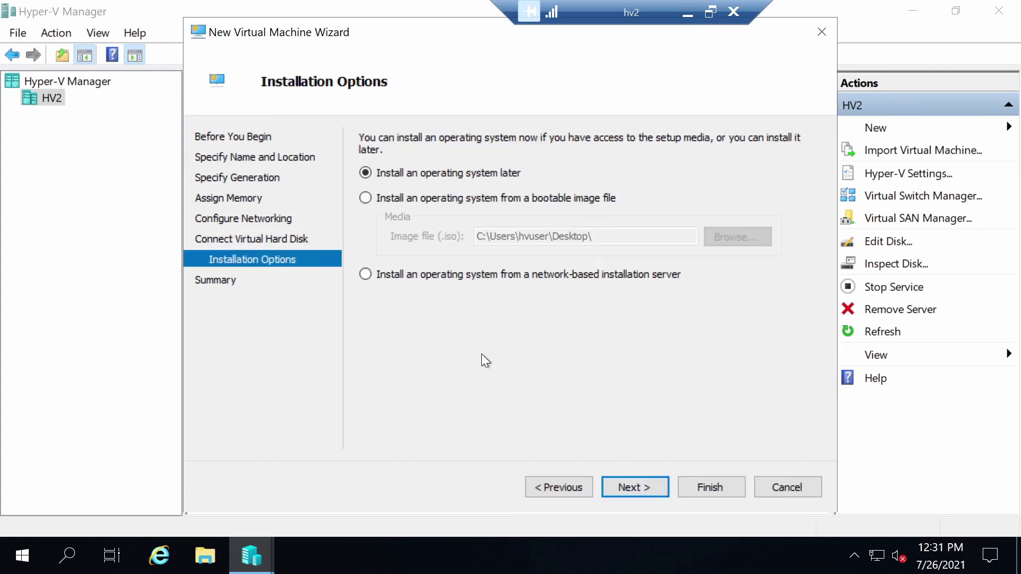
- Install from the Windows Server 2022 ISO boot image and finish creating DC01
{"action": "left_click", "coordinate": [384, 200]}
{"action": "left_click", "coordinate": [740, 234]}
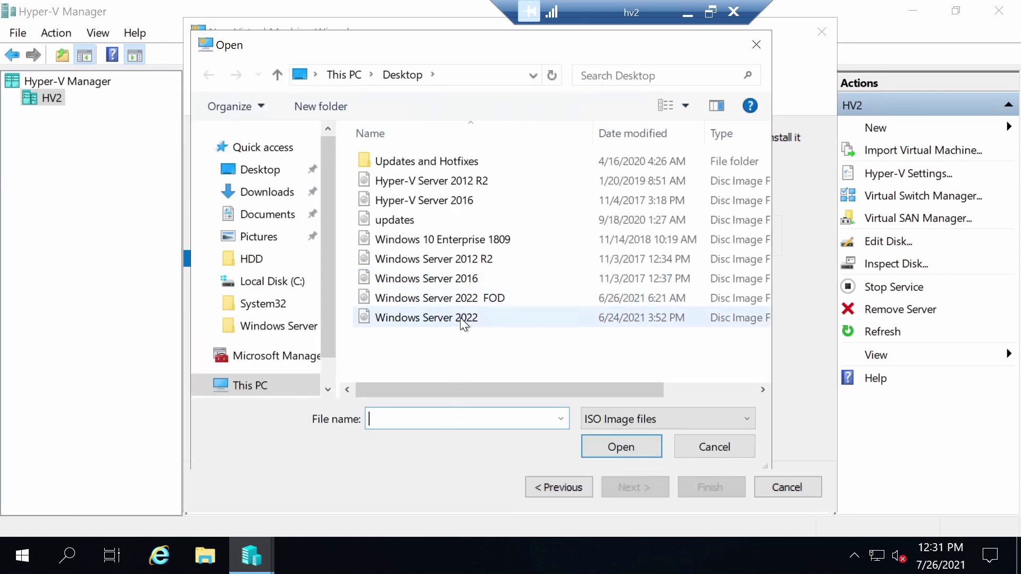
{"action": "double_click", "coordinate": [461, 318]}
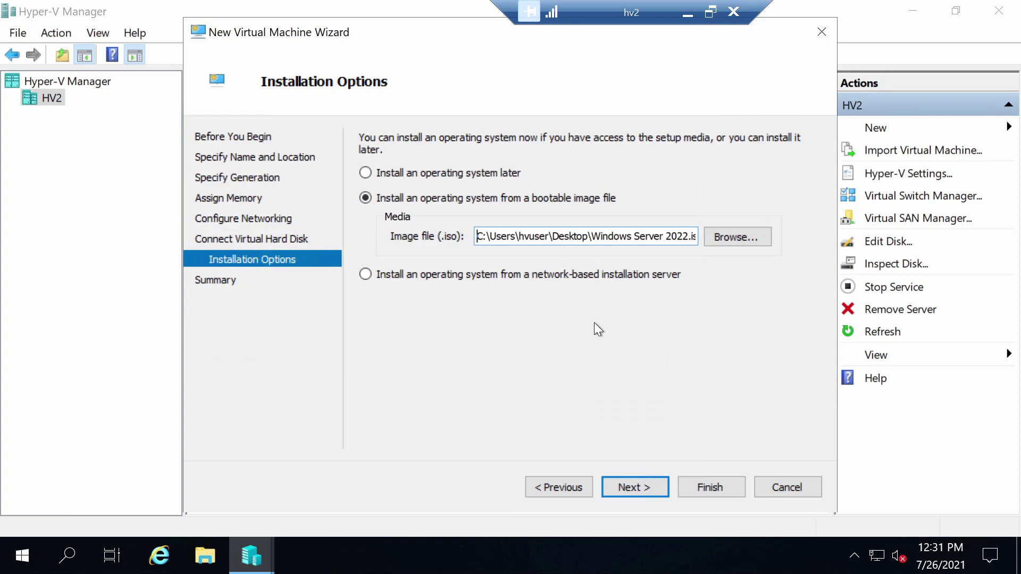
{"action": "left_click", "coordinate": [651, 482]}
{"action": "left_click", "coordinate": [709, 484]}
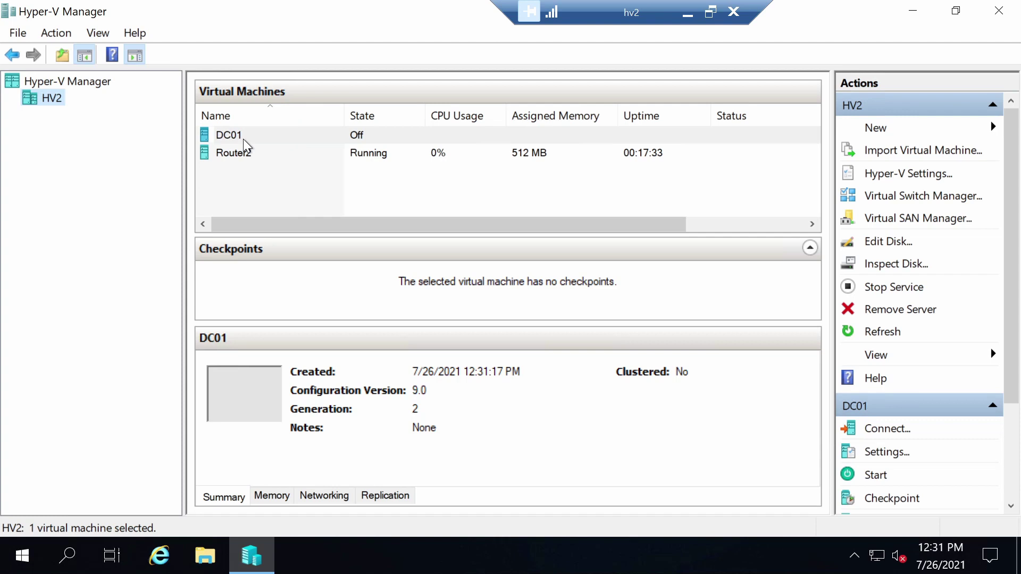
- In DC01's settings, set the dynamic memory Maximum RAM to 2048 MB
{"action": "right_click", "coordinate": [244, 139]}
{"action": "left_click", "coordinate": [284, 180]}
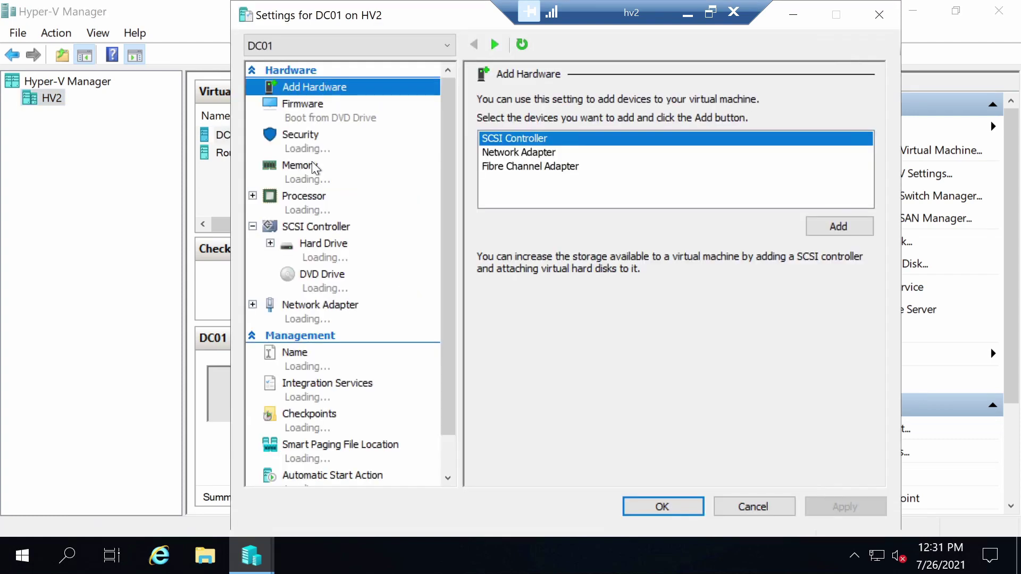
{"action": "left_click", "coordinate": [308, 175]}
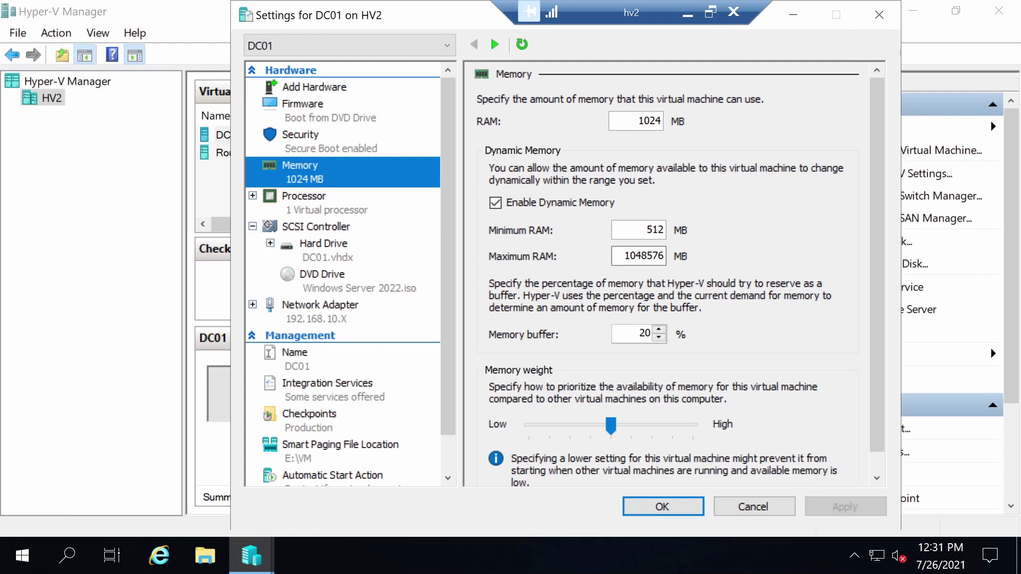
{"action": "double_click", "coordinate": [644, 255]}
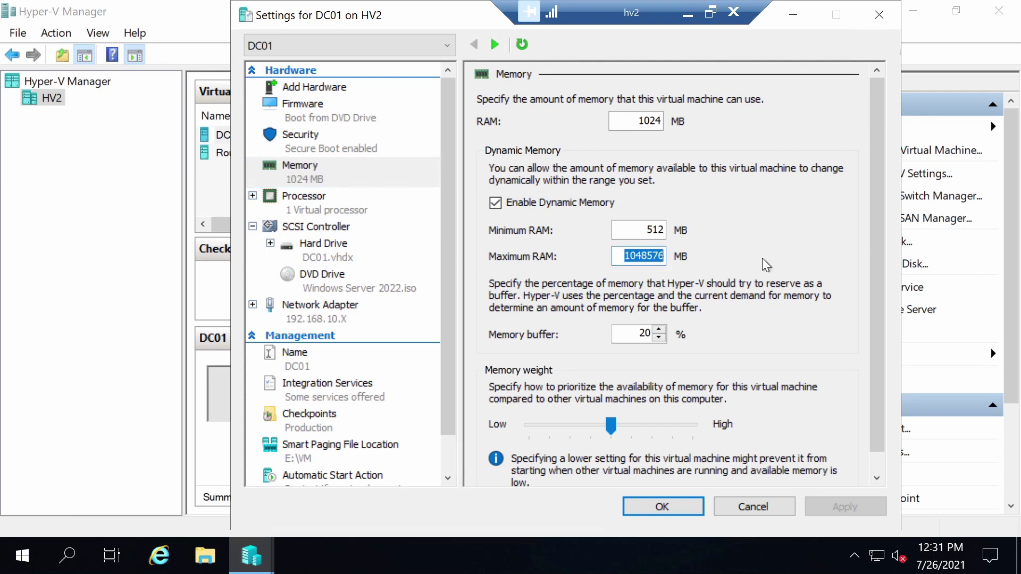
{"action": "type", "text": "2048"}
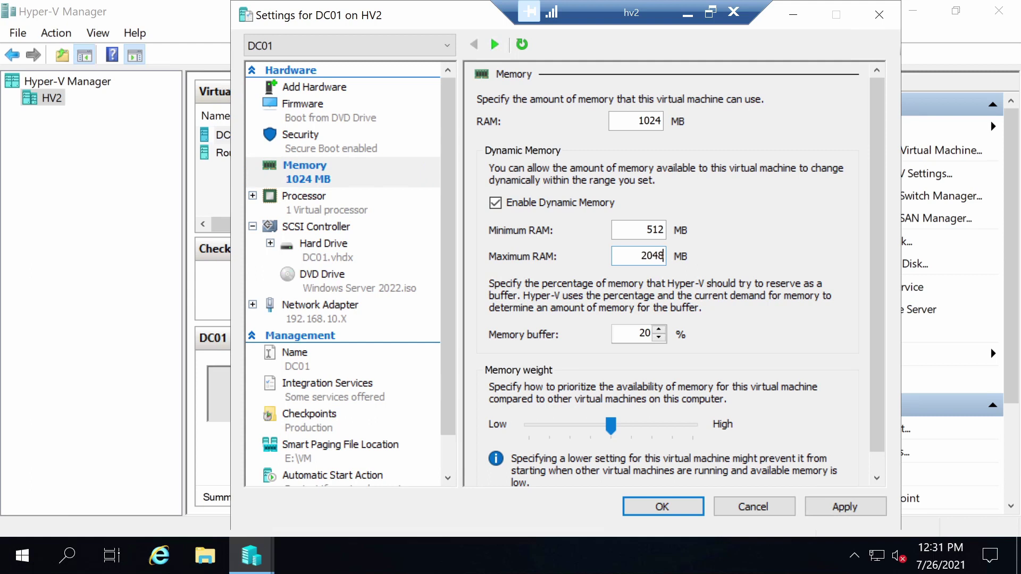
- Give DC01 2 virtual processors, review automatic start/stop actions, and apply the settings
{"action": "left_click", "coordinate": [328, 211]}
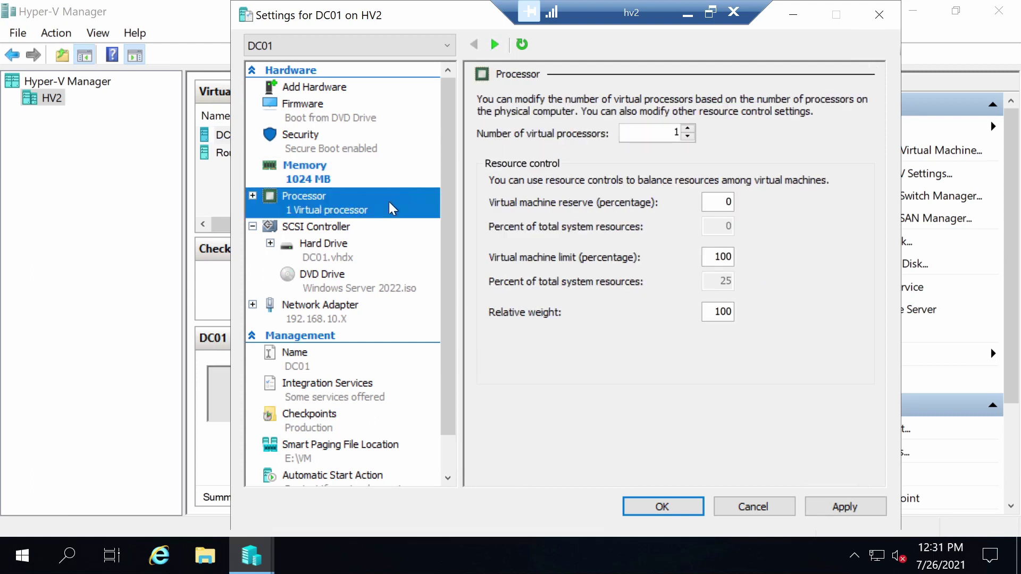
{"action": "left_click", "coordinate": [688, 129]}
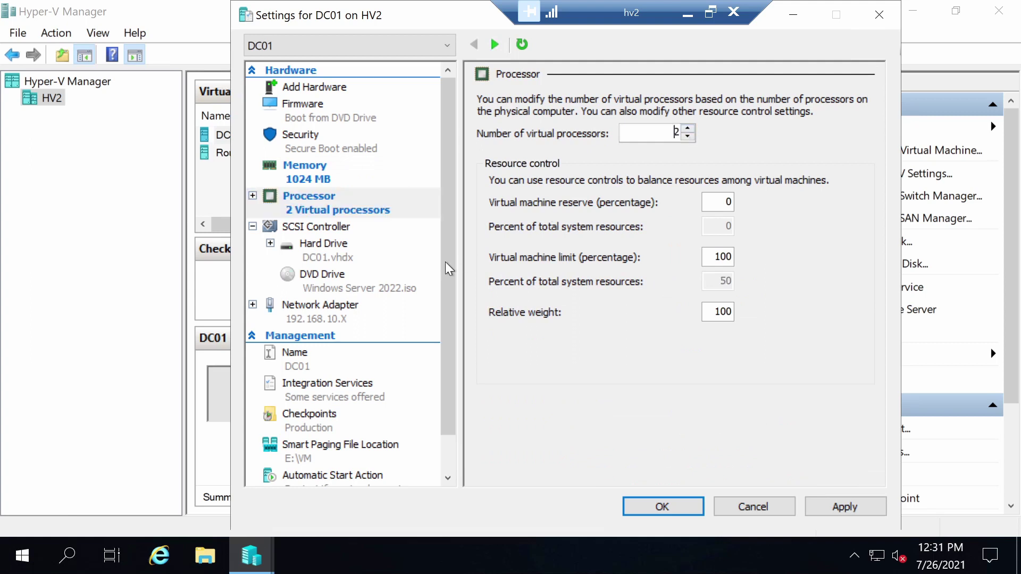
{"action": "left_click_drag", "start_coordinate": [446, 324], "coordinate": [451, 406]}
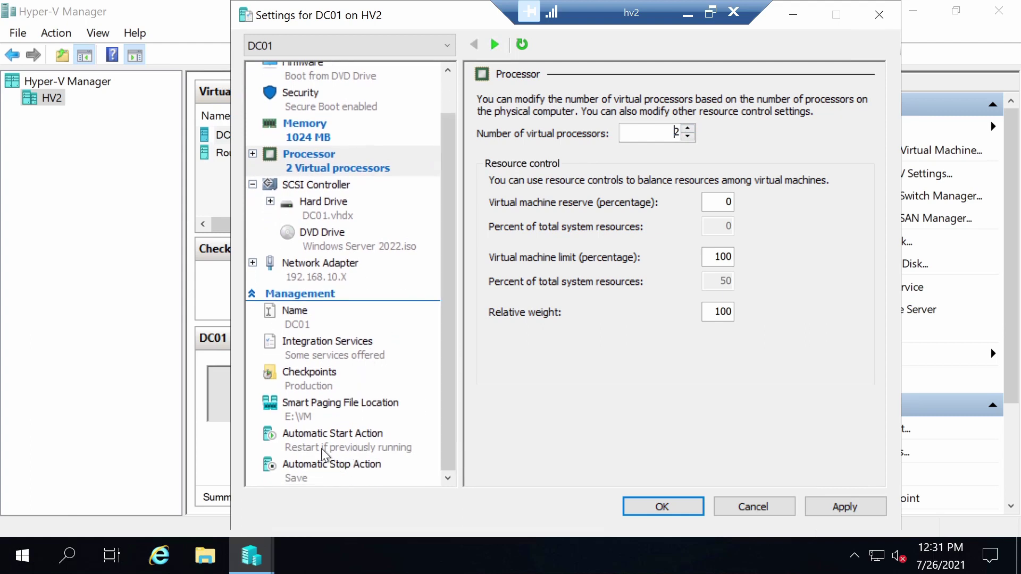
{"action": "left_click", "coordinate": [318, 477]}
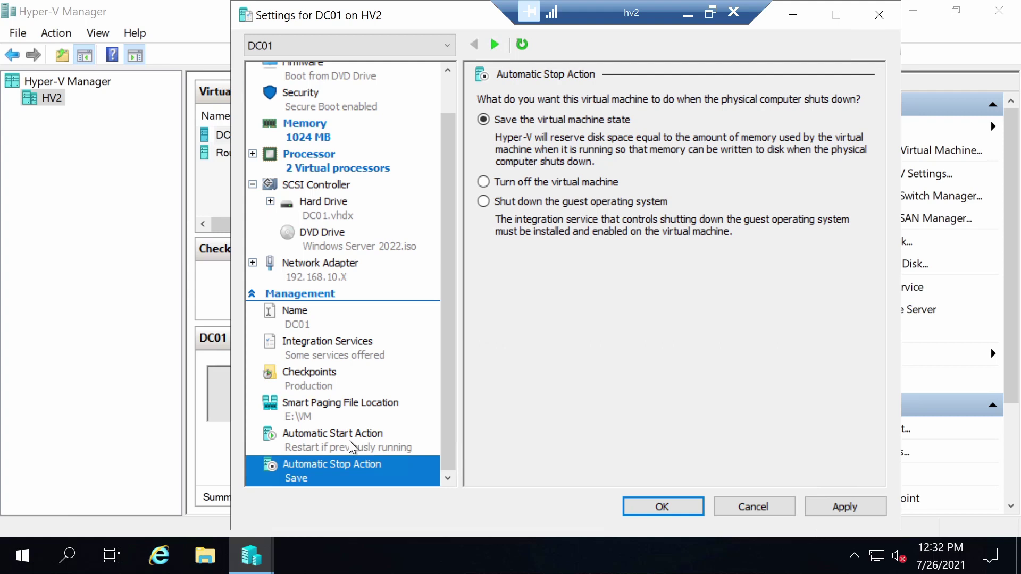
{"action": "left_click", "coordinate": [361, 443]}
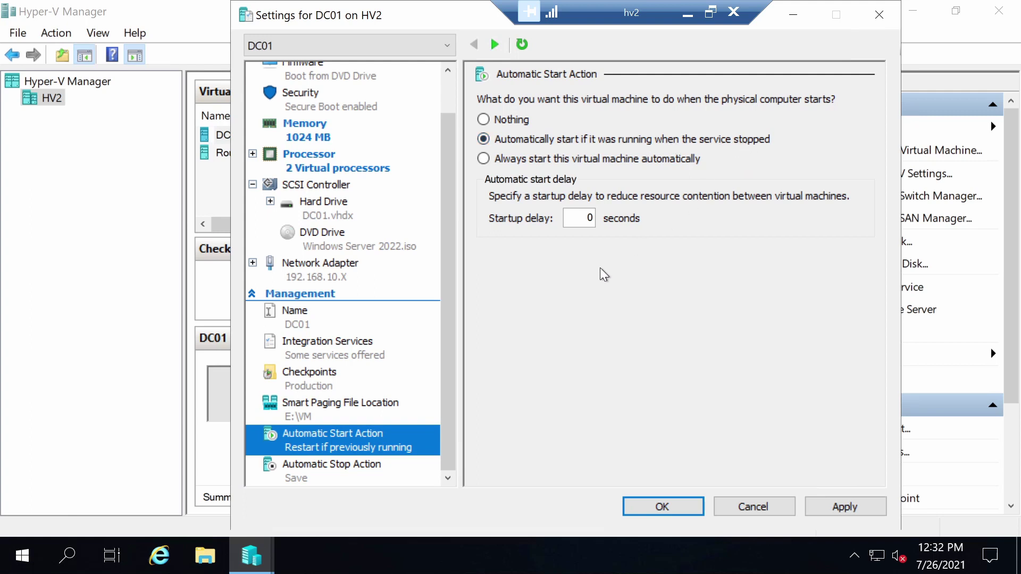
{"action": "left_click", "coordinate": [855, 510]}
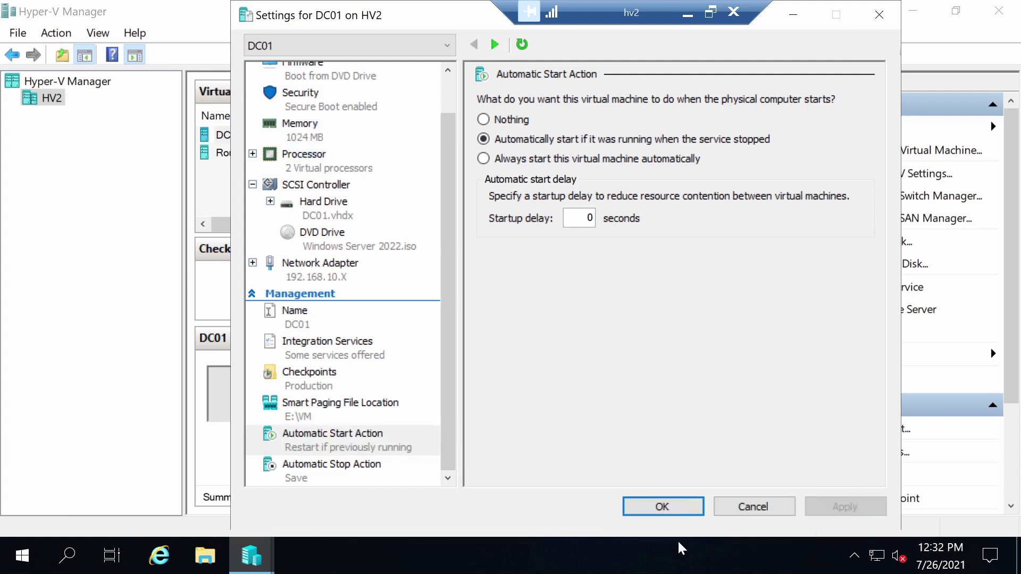
{"action": "left_click", "coordinate": [663, 506]}
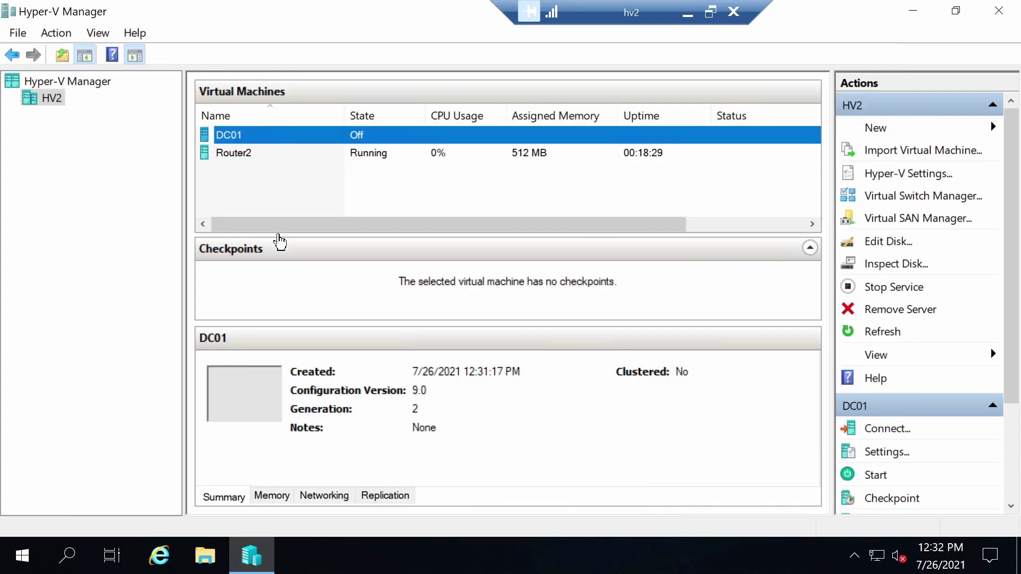
- Connect to DC01, power it on, boot from the installation DVD, and maximize the console
{"action": "double_click", "coordinate": [236, 140]}
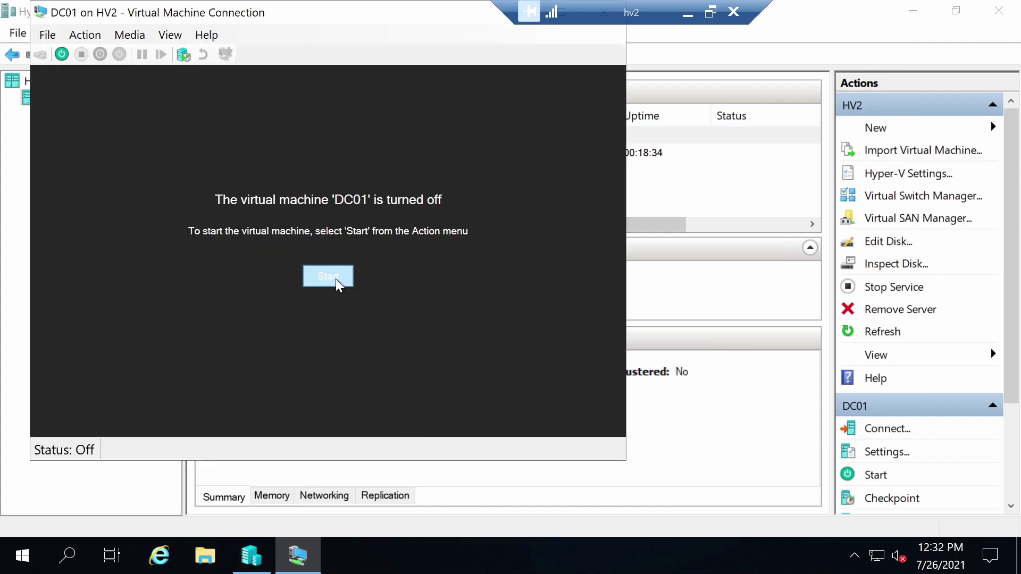
{"action": "left_click", "coordinate": [336, 285]}
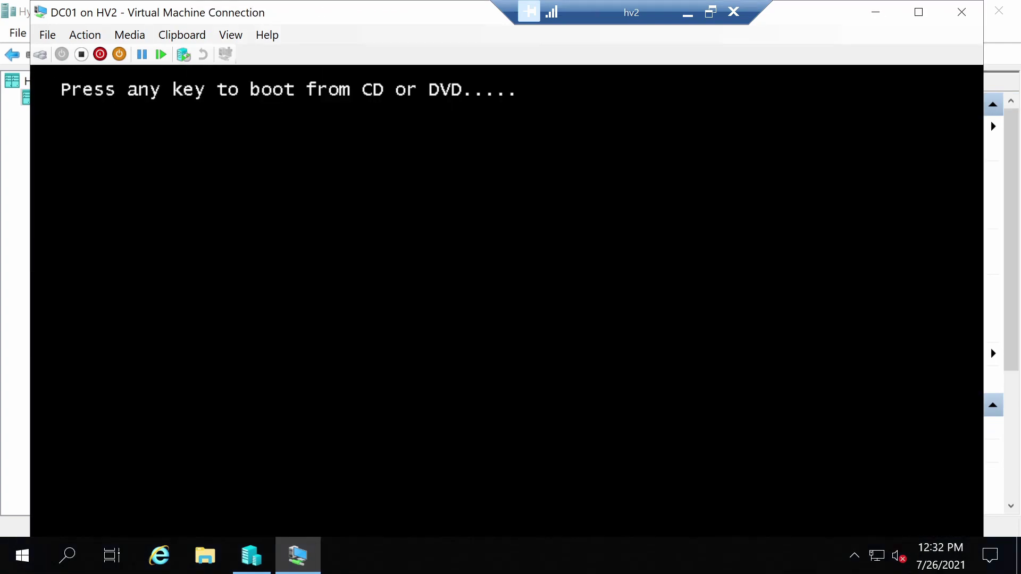
{"action": "key", "text": "Return"}
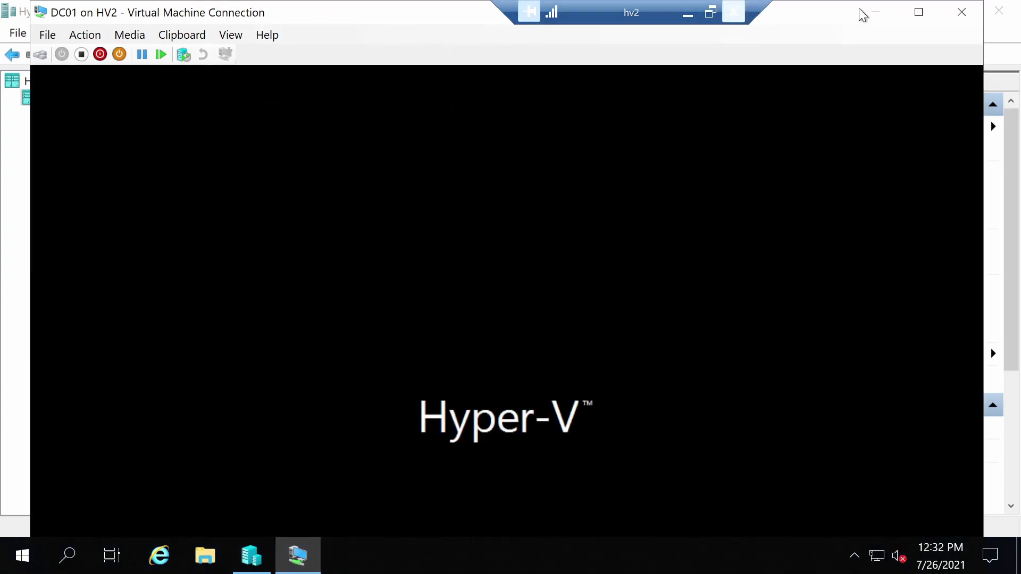
{"action": "left_click", "coordinate": [925, 19]}
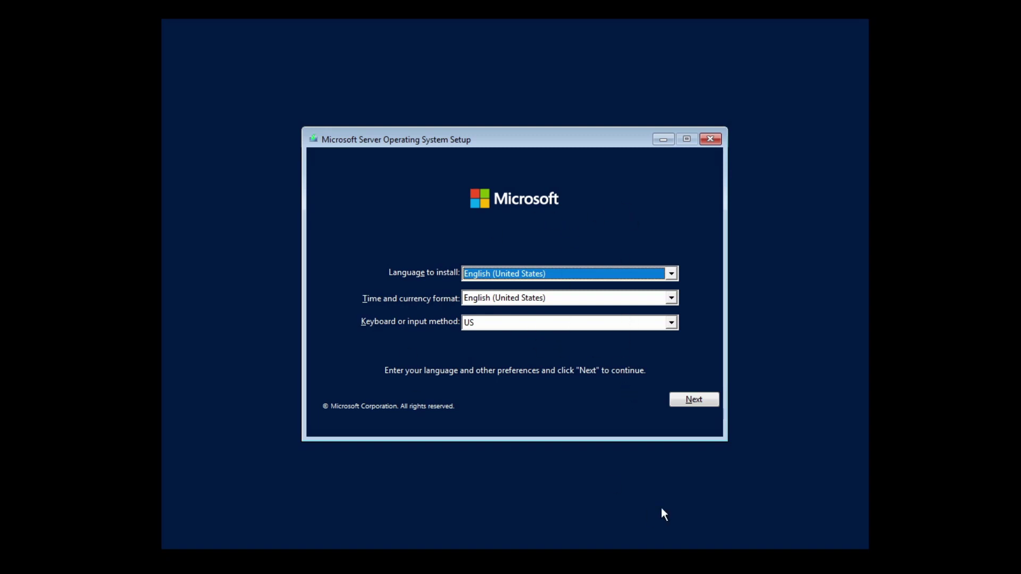
- Keep the default language and keyboard settings and choose Install now
{"action": "left_click", "coordinate": [694, 402]}
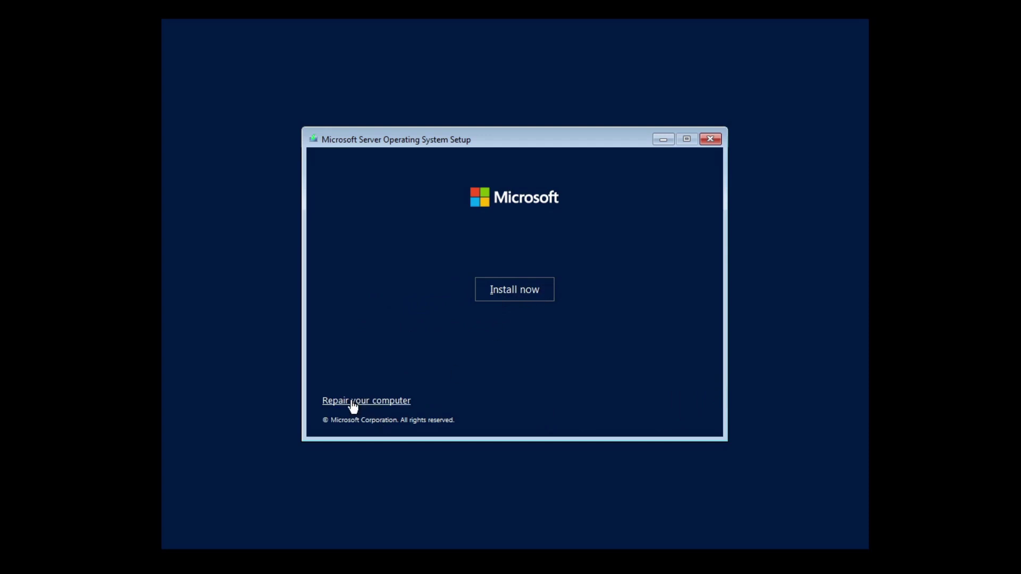
{"action": "left_click", "coordinate": [530, 293]}
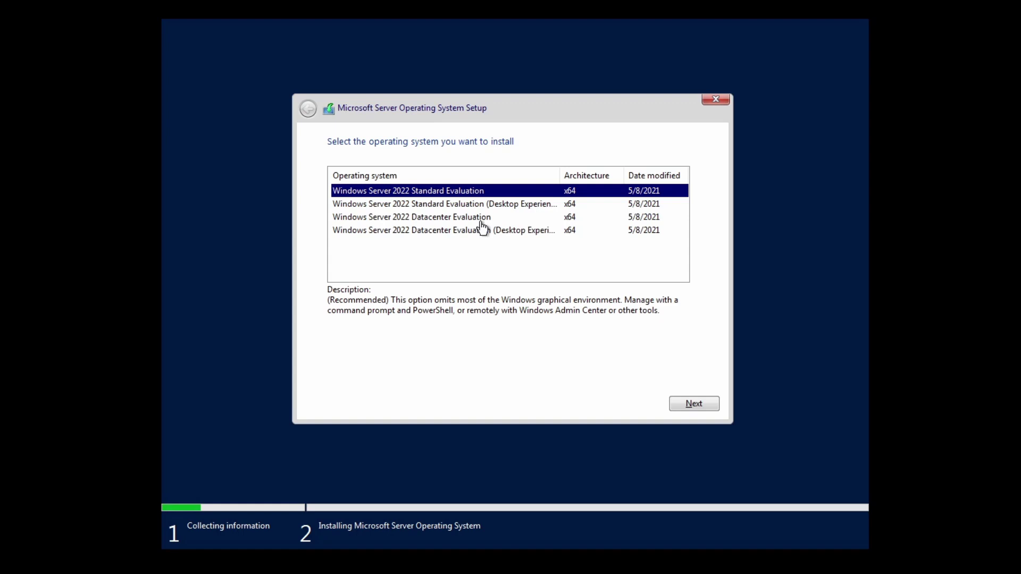
- Pick Windows Server 2022 Standard Evaluation (Desktop Experience) and accept the Microsoft license terms
{"action": "left_click", "coordinate": [507, 210]}
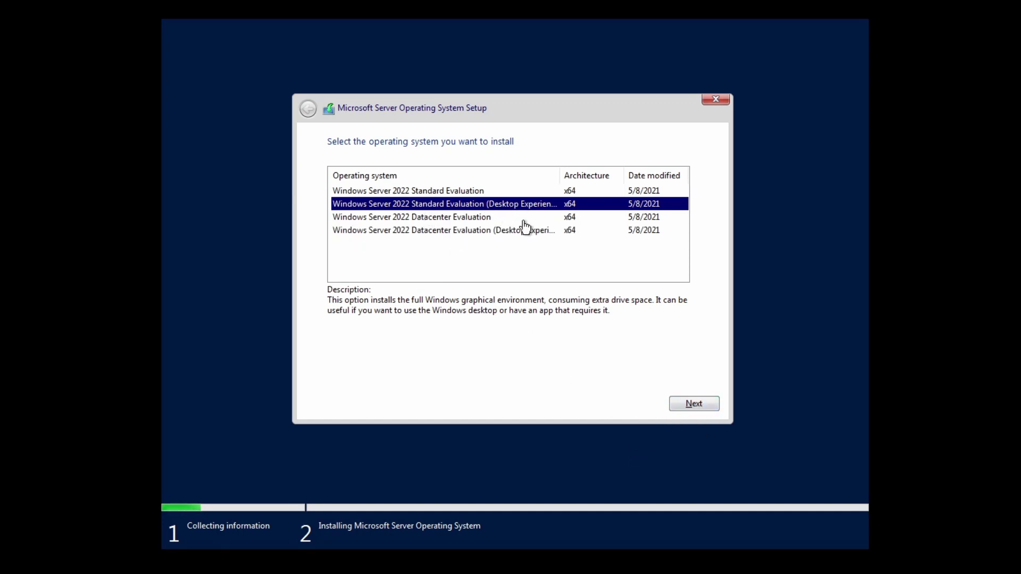
{"action": "left_click", "coordinate": [693, 410]}
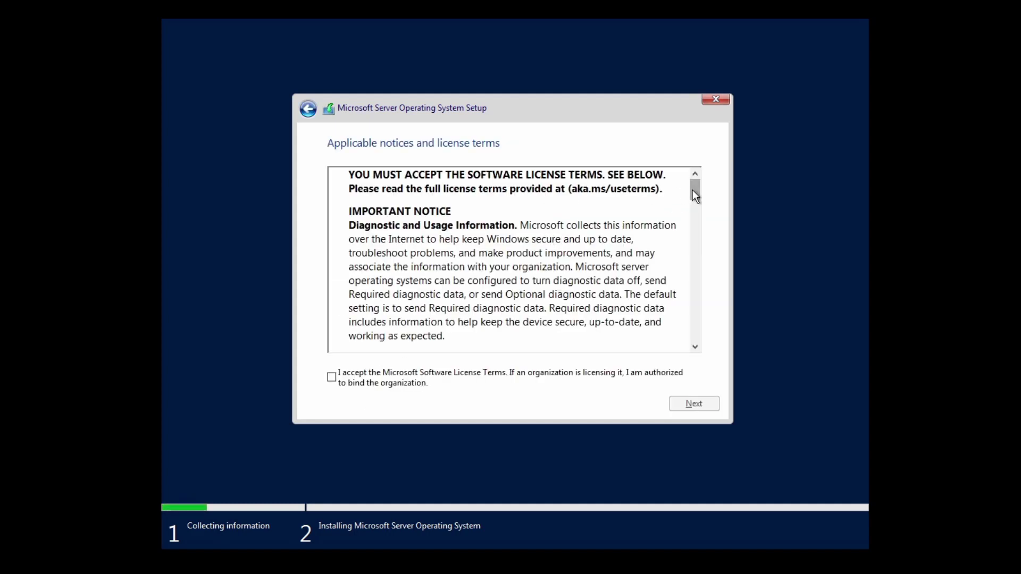
{"action": "left_click_drag", "start_coordinate": [695, 191], "coordinate": [717, 380]}
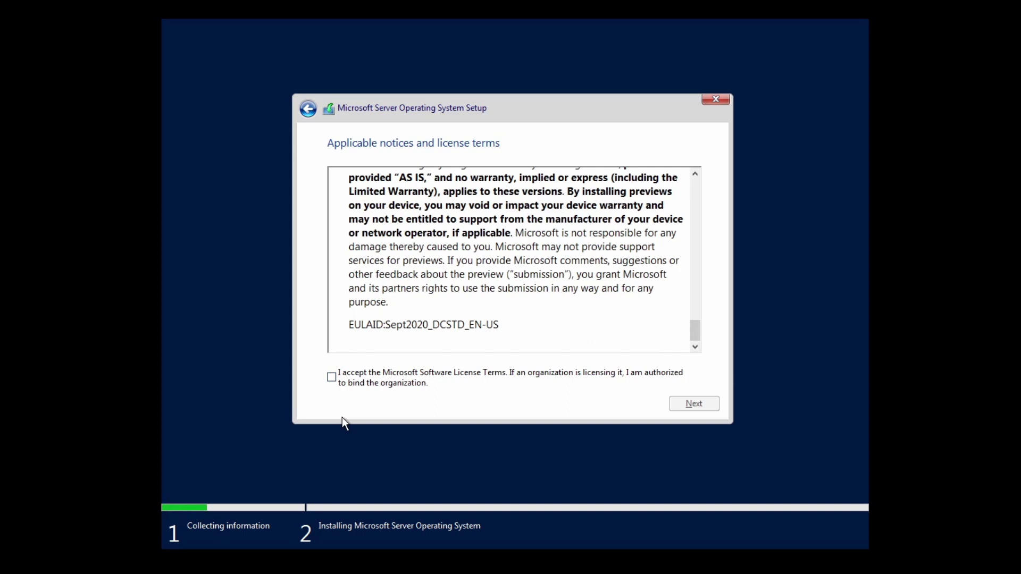
{"action": "left_click", "coordinate": [338, 380]}
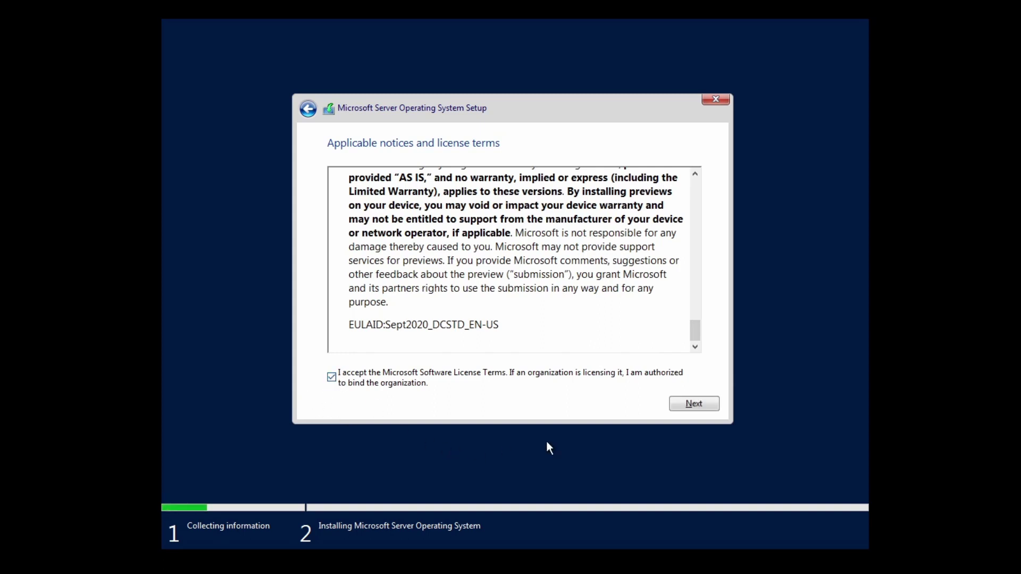
{"action": "left_click", "coordinate": [705, 406]}
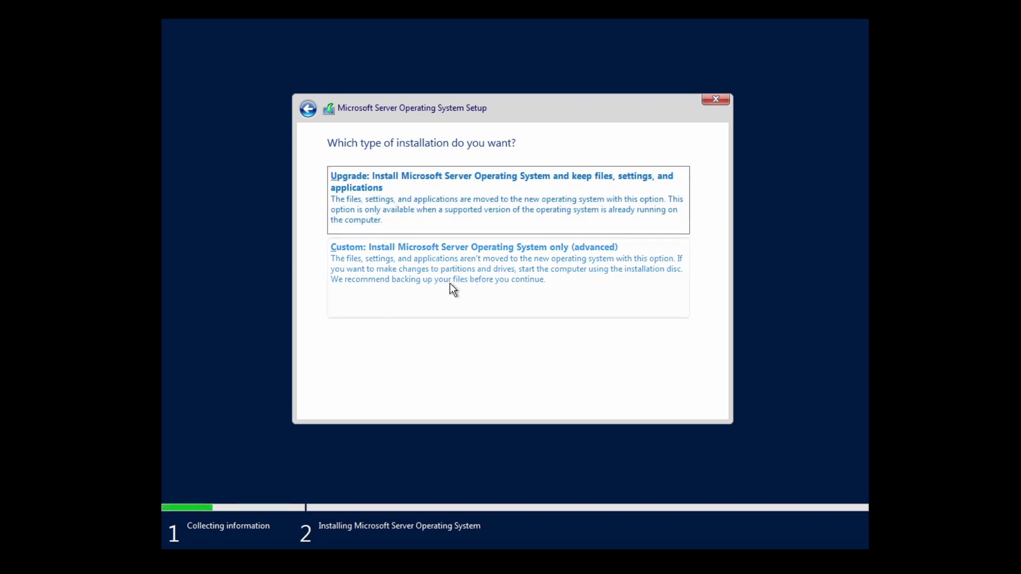
- Choose the Custom install and install onto Drive 0 Unallocated Space
{"action": "left_click", "coordinate": [450, 268]}
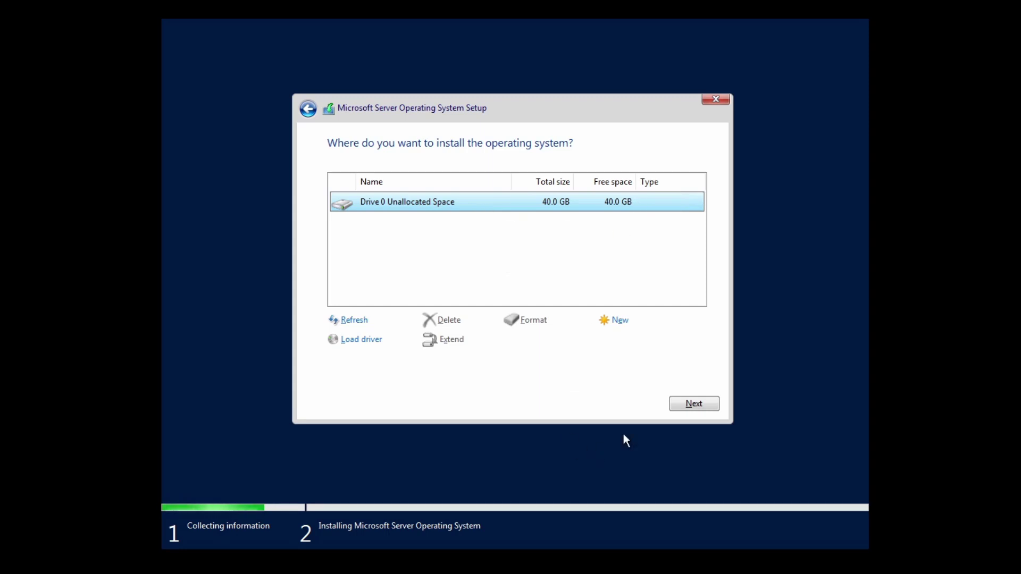
{"action": "left_click", "coordinate": [695, 407]}
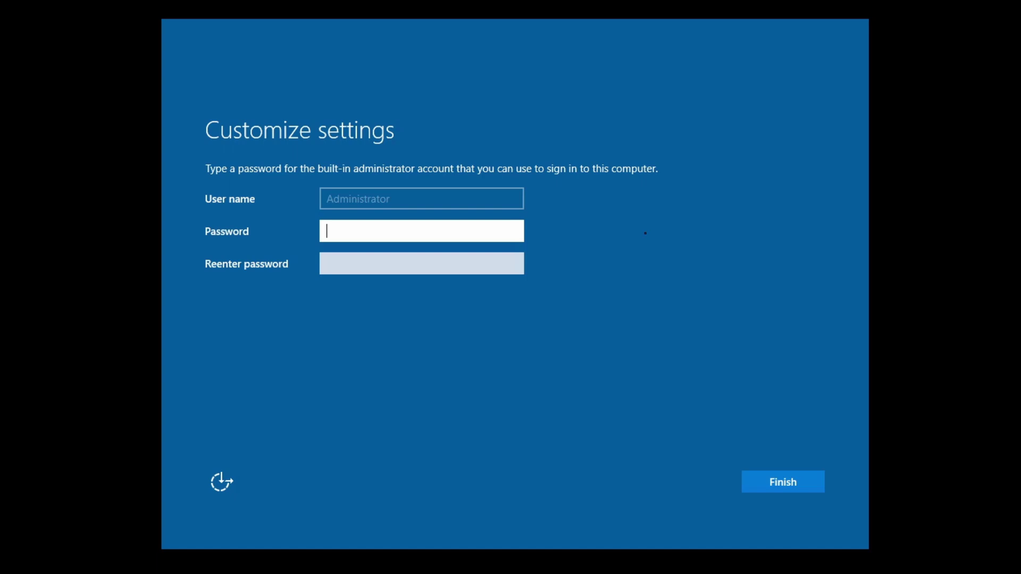
- Enter and confirm the built-in Administrator account password
{"action": "type", "text": "•••••••••"}
{"action": "key", "text": "Tab"}
{"action": "type", "text": "•••••••"}
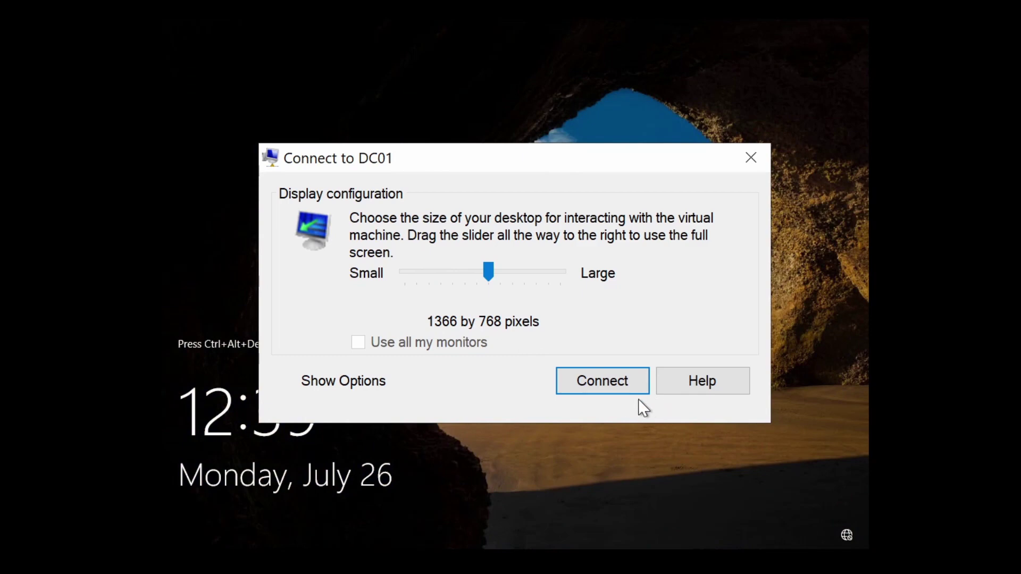
- Connect to DC01 at the default display size and sign in with the Administrator password
{"action": "left_click", "coordinate": [597, 387]}
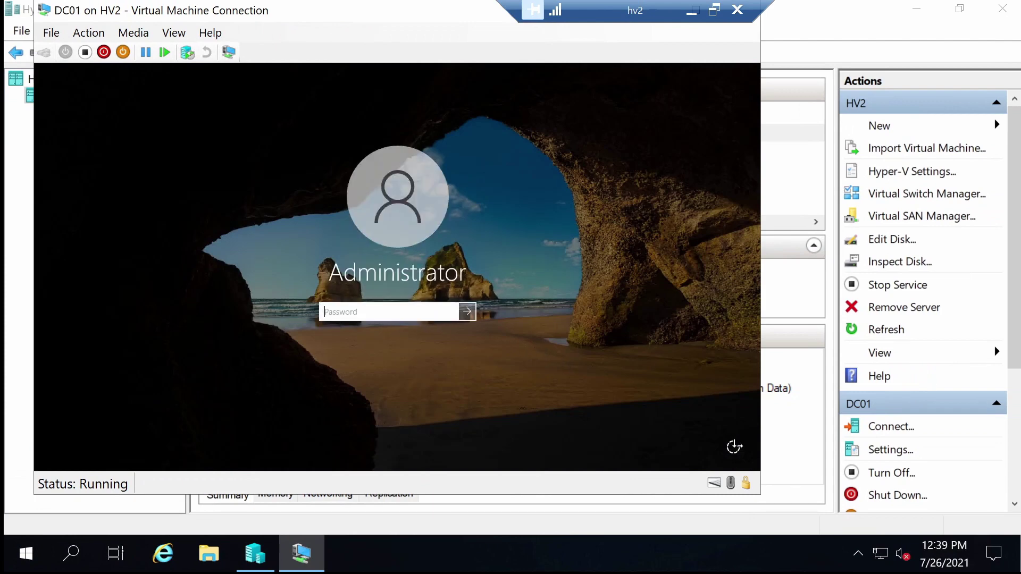
{"action": "type", "text": "Passw0rd!"}
{"action": "key", "text": "Return"}
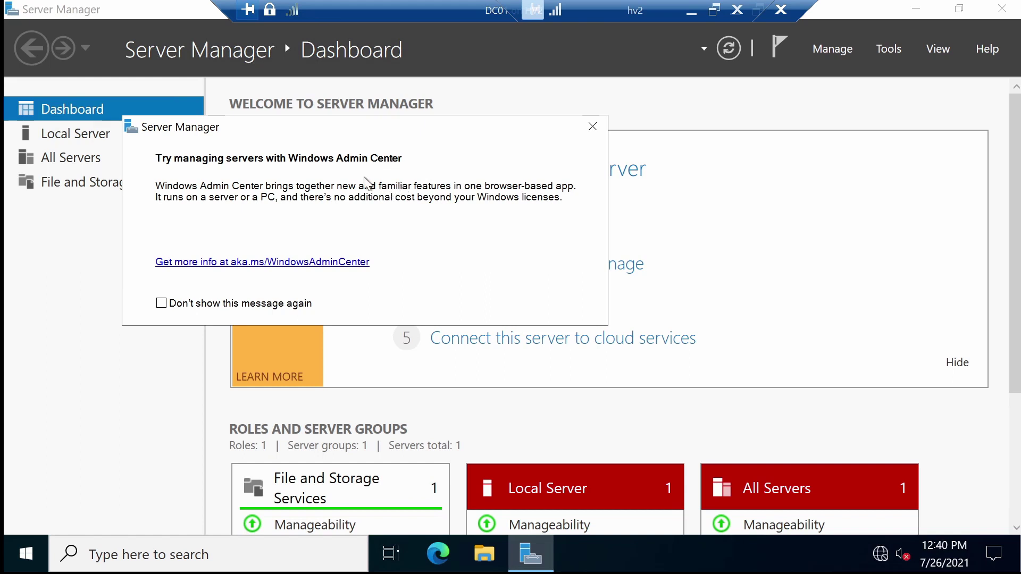
- Stop the Windows Admin Center prompt from reappearing, close it, and show the Local Server page
{"action": "left_click", "coordinate": [161, 306]}
{"action": "left_click", "coordinate": [593, 125]}
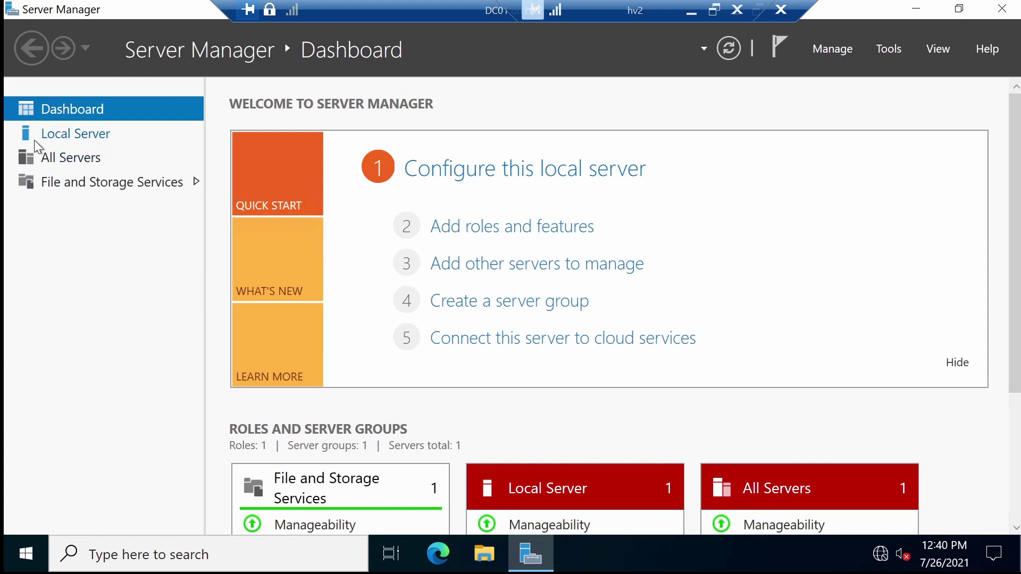
{"action": "left_click", "coordinate": [104, 142]}
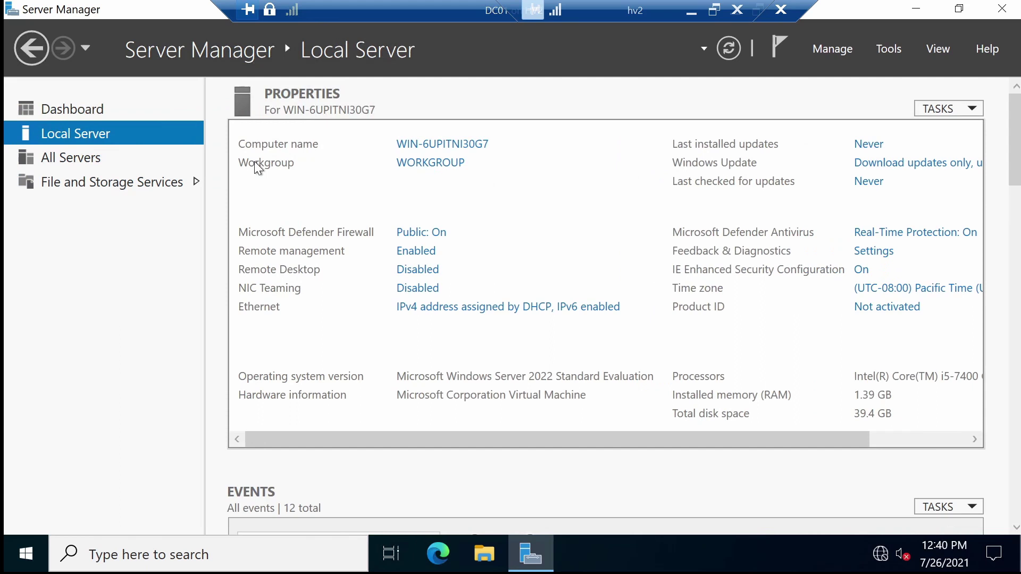
- Rename the computer from WIN-6UPITNI30G7 to DC01 and choose Restart Later
{"action": "left_click", "coordinate": [478, 150]}
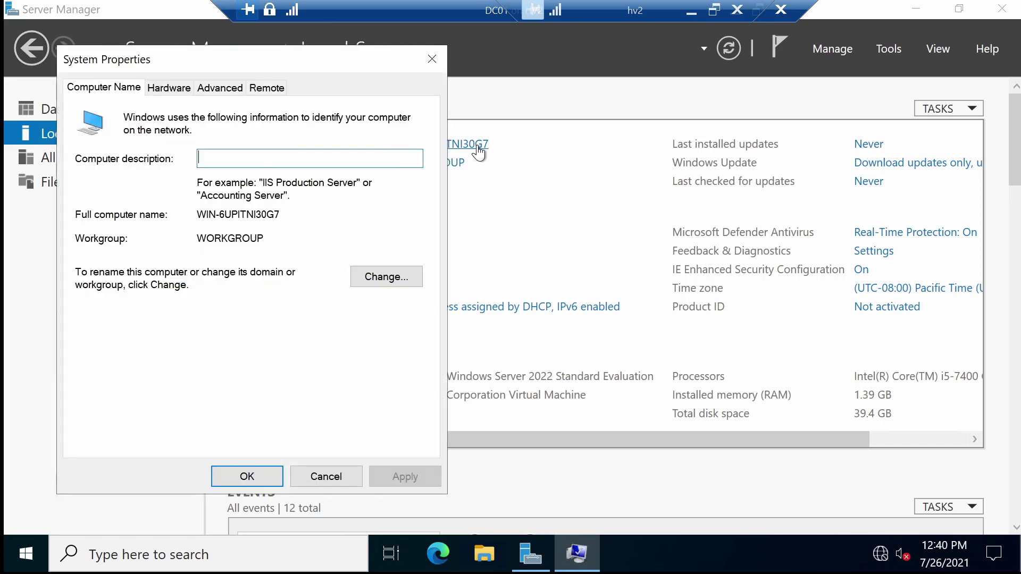
{"action": "left_click", "coordinate": [397, 277]}
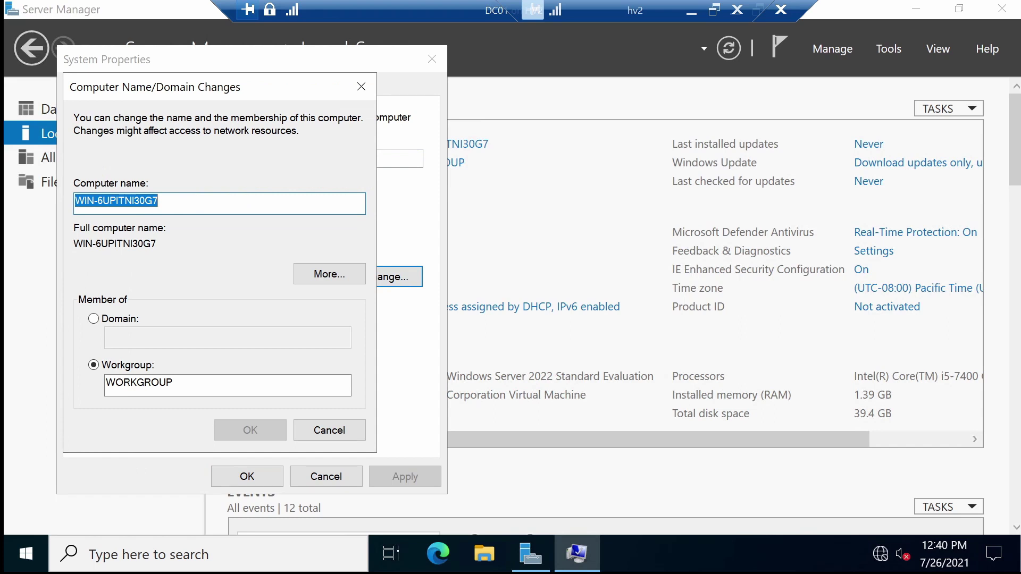
{"action": "type", "text": "DC01"}
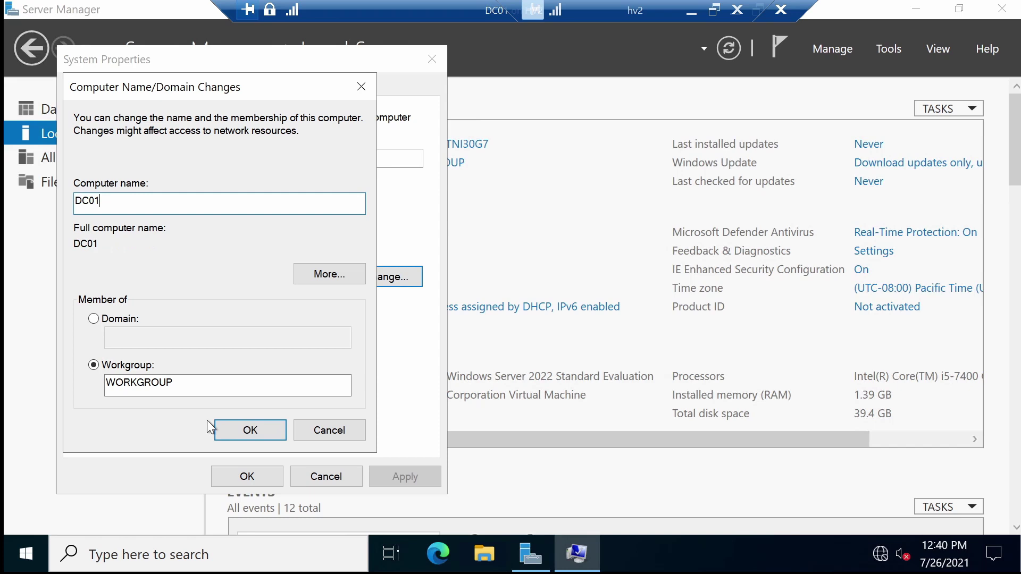
{"action": "left_click", "coordinate": [236, 429]}
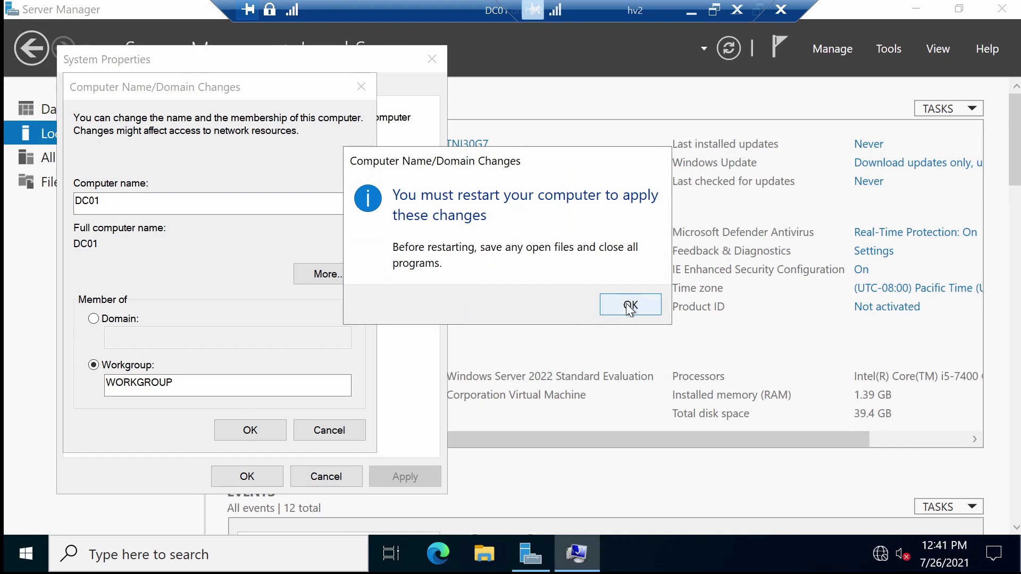
{"action": "left_click", "coordinate": [630, 306]}
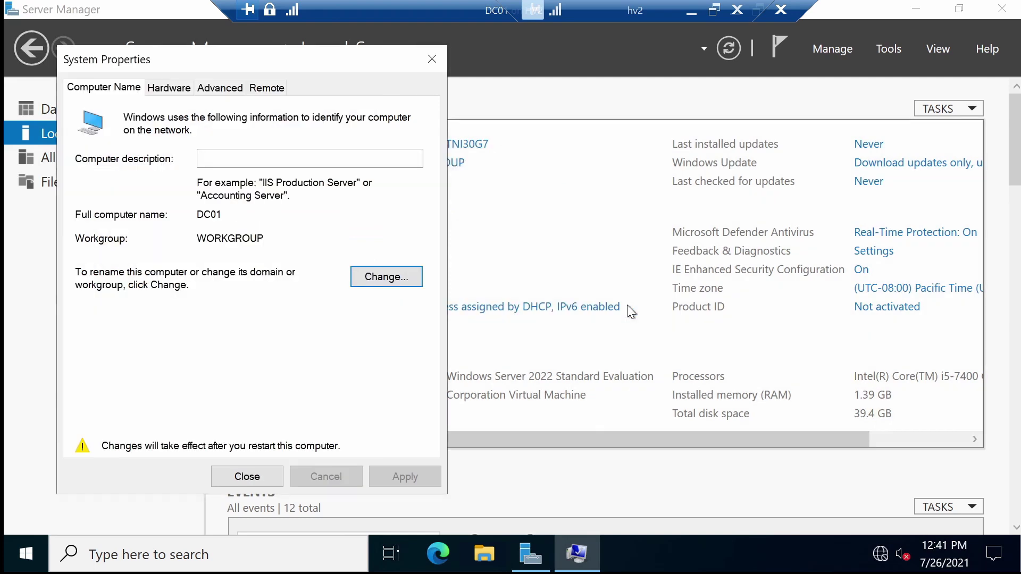
{"action": "left_click", "coordinate": [246, 476]}
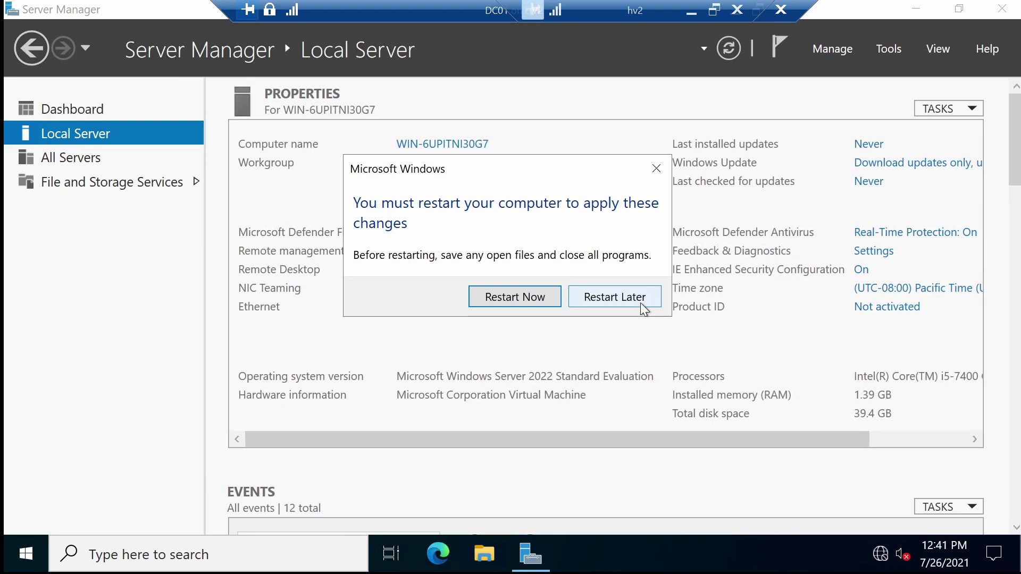
{"action": "left_click", "coordinate": [614, 296]}
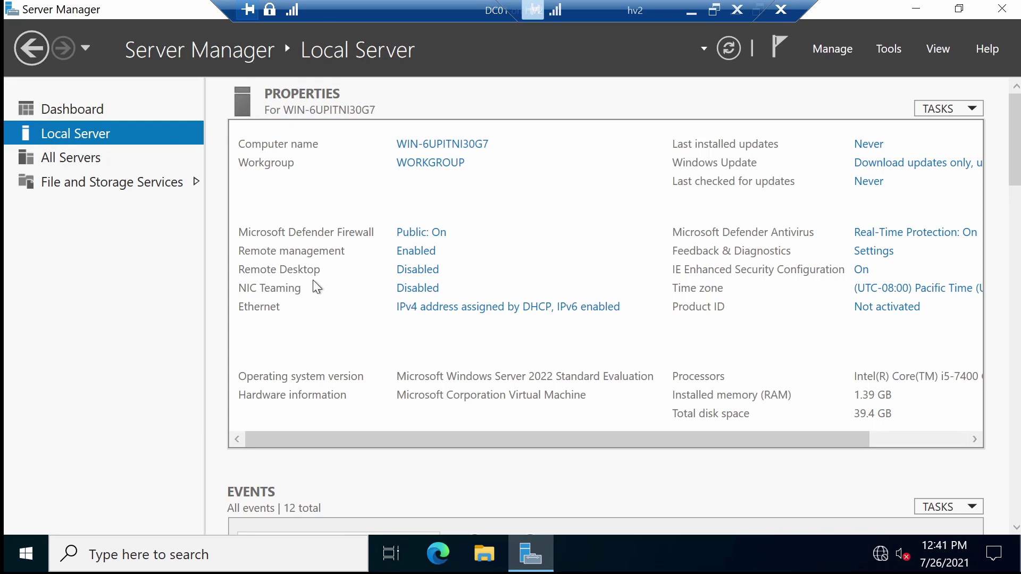
- Allow remote connections in System Properties' Remote settings, accept the firewall notice, and apply
{"action": "left_click", "coordinate": [429, 272]}
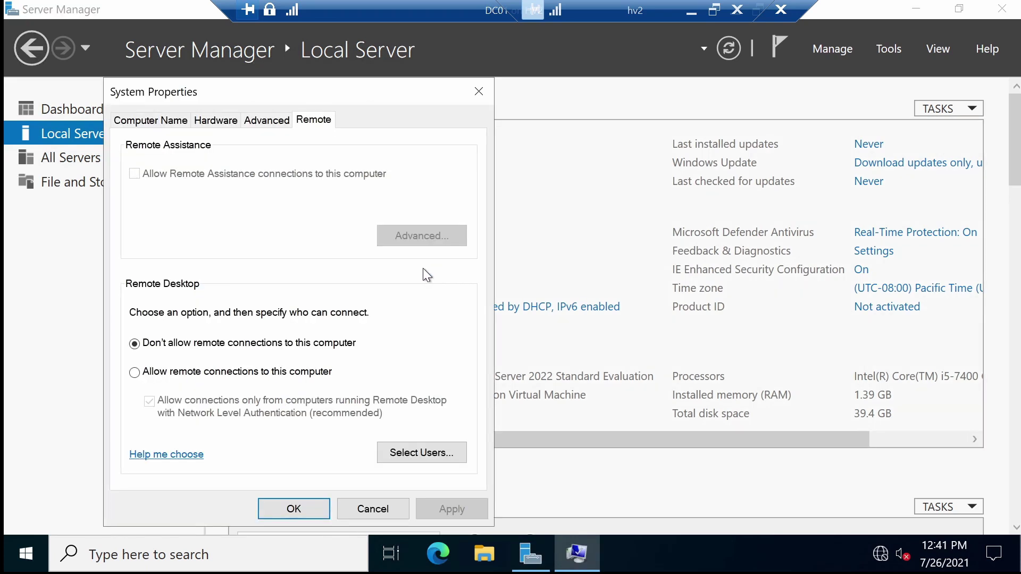
{"action": "left_click", "coordinate": [178, 374]}
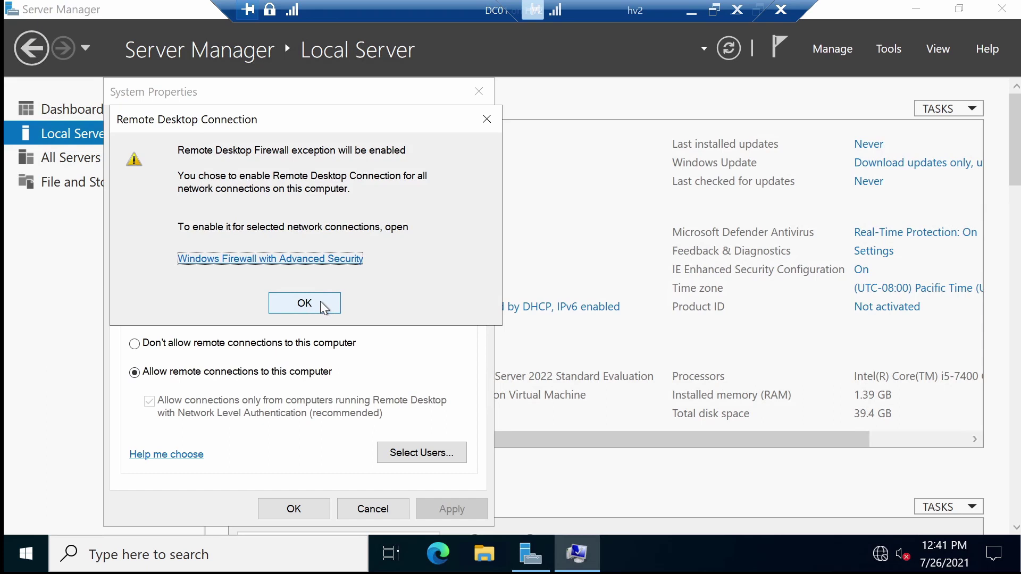
{"action": "left_click", "coordinate": [304, 303]}
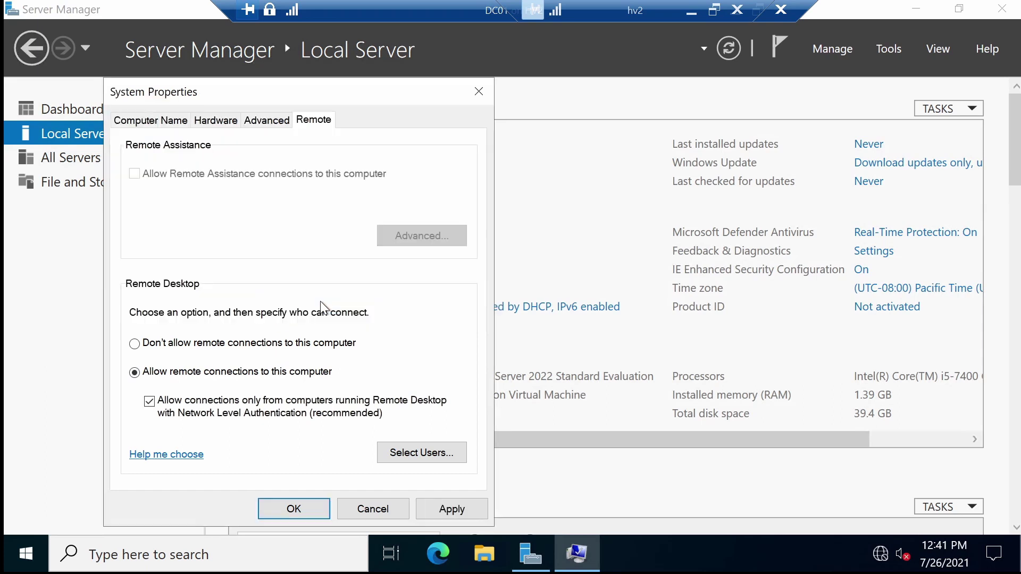
{"action": "left_click", "coordinate": [463, 511]}
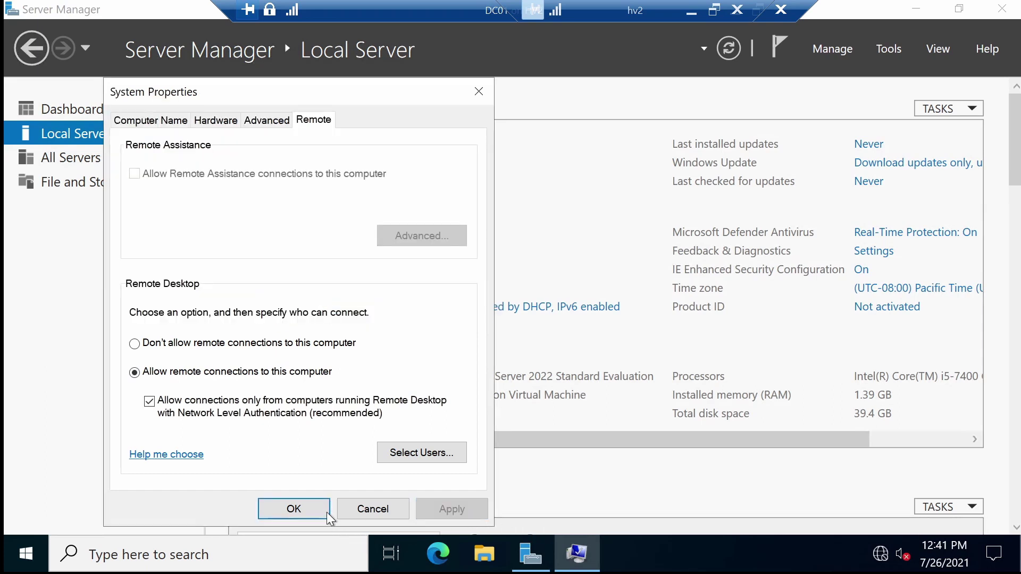
{"action": "left_click", "coordinate": [311, 509]}
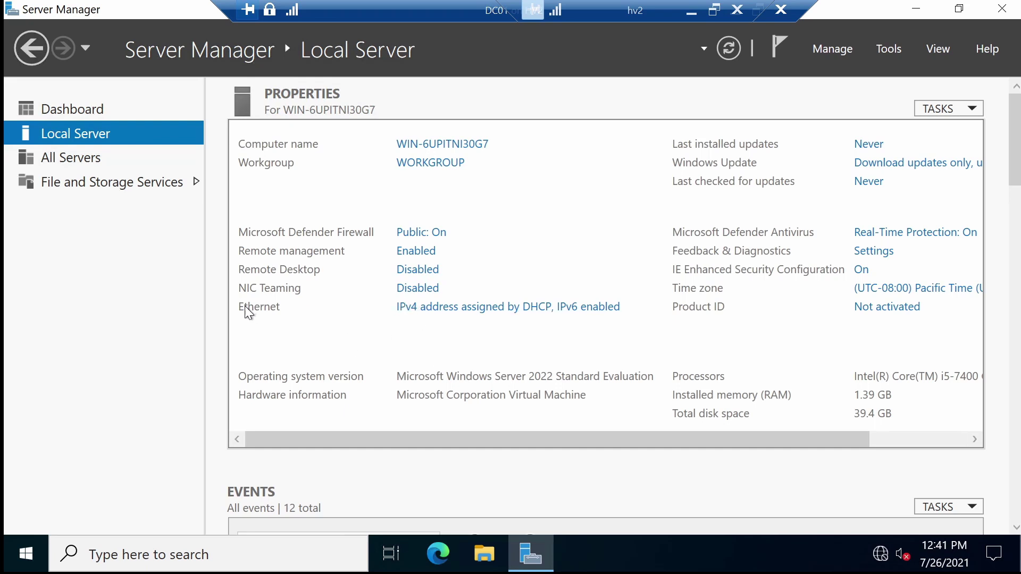
- Set Ethernet IPv4 to static 192.168.10.1, gateway 192.168.10.254, declining network discoverability
{"action": "left_click", "coordinate": [468, 313]}
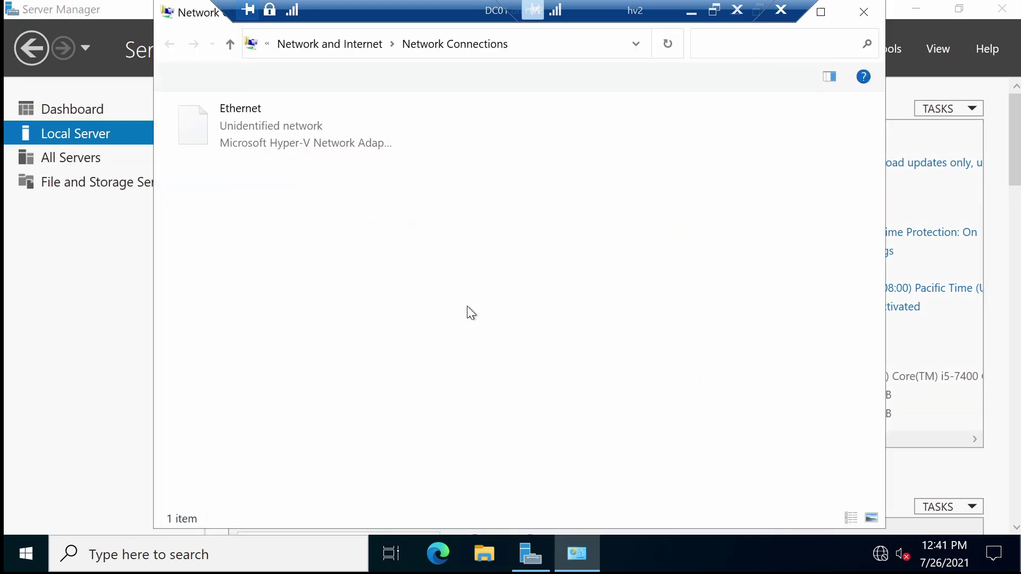
{"action": "right_click", "coordinate": [237, 134]}
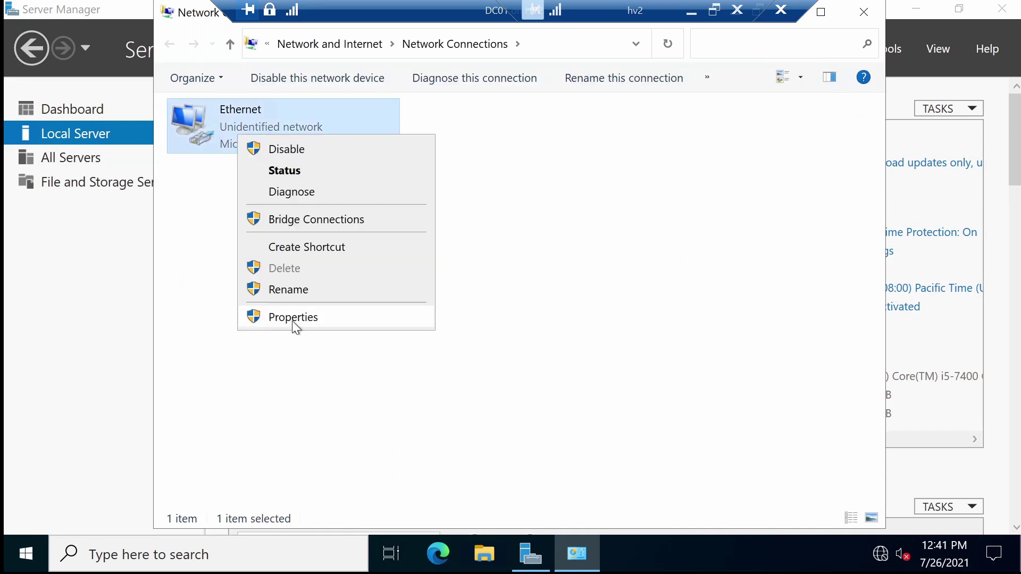
{"action": "left_click", "coordinate": [295, 319]}
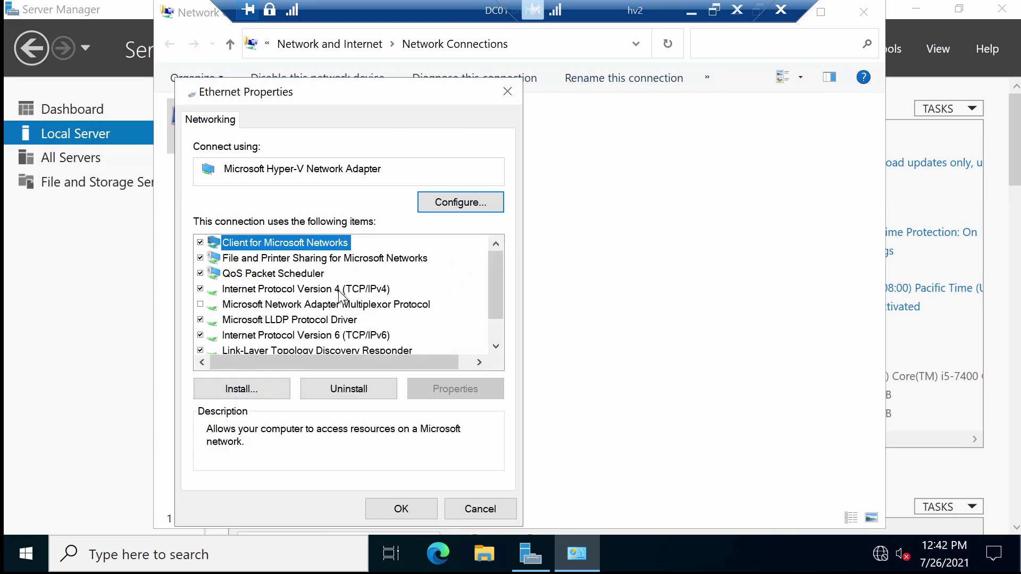
{"action": "double_click", "coordinate": [347, 288]}
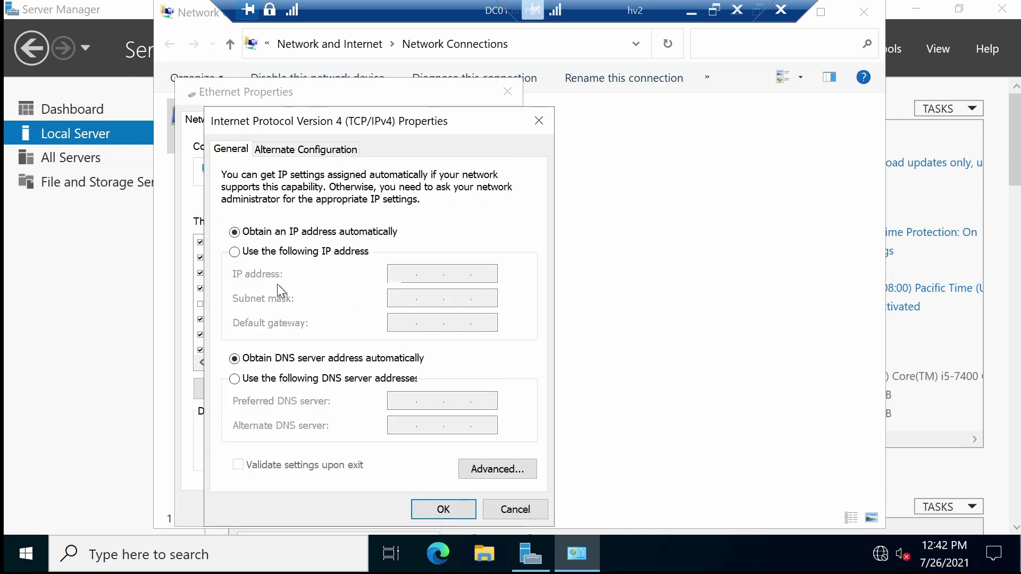
{"action": "left_click", "coordinate": [313, 256]}
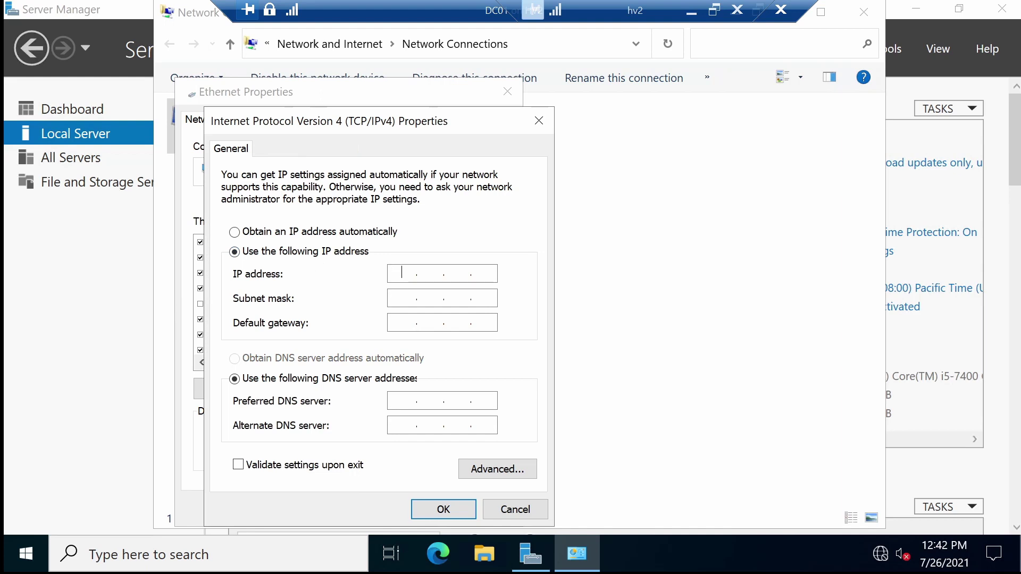
{"action": "type", "text": "192.168.10.1"}
{"action": "key", "text": "Tab"}
{"action": "key", "text": "Tab"}
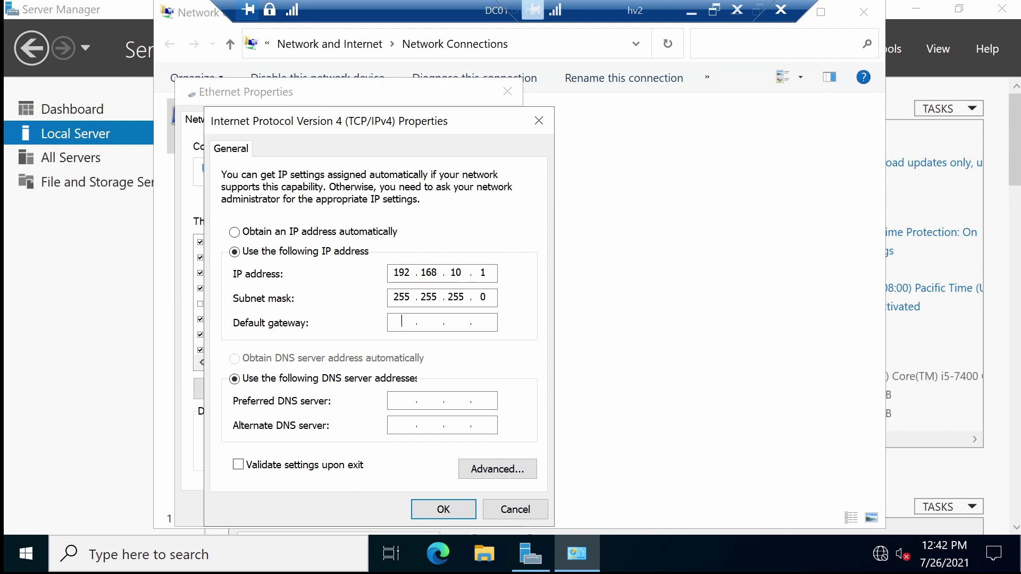
{"action": "type", "text": "192.168.10.254"}
{"action": "left_click", "coordinate": [442, 510]}
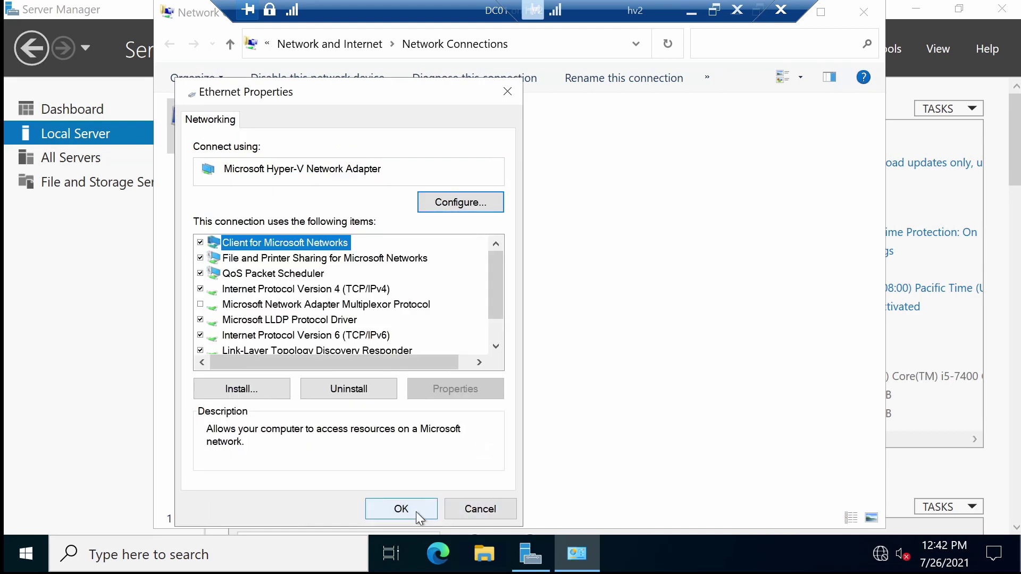
{"action": "left_click", "coordinate": [416, 512]}
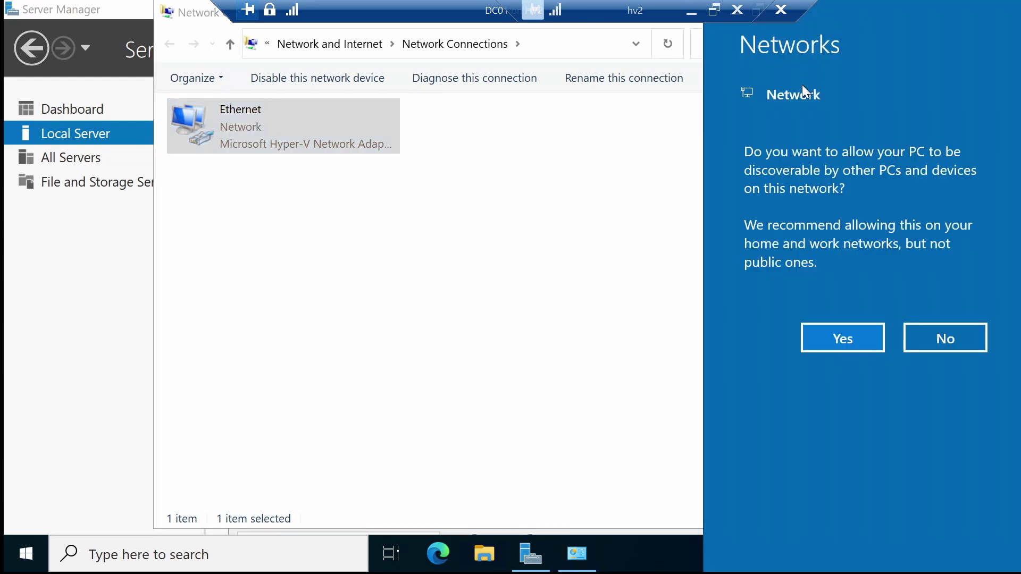
{"action": "left_click", "coordinate": [955, 342]}
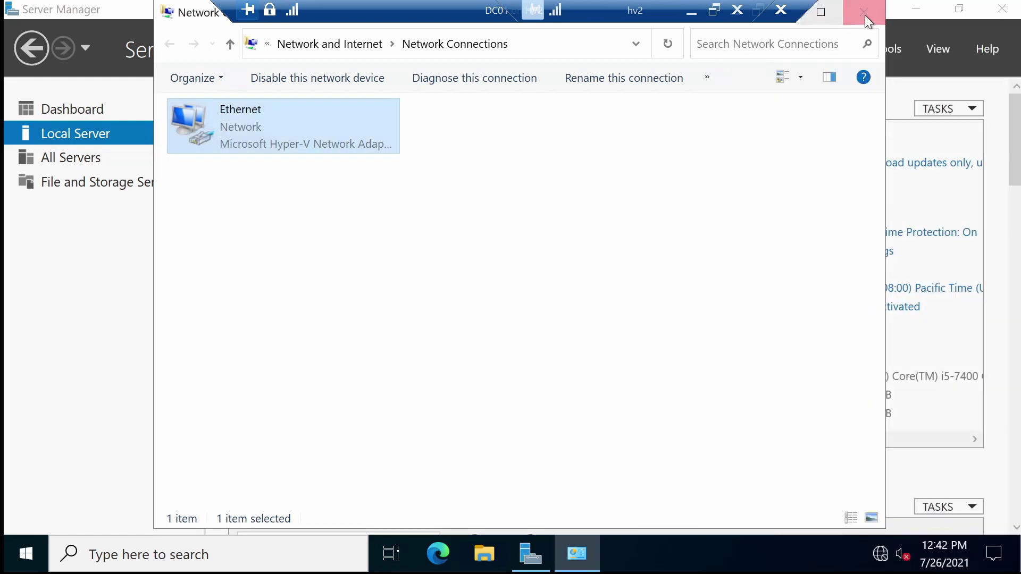
{"action": "left_click", "coordinate": [864, 15]}
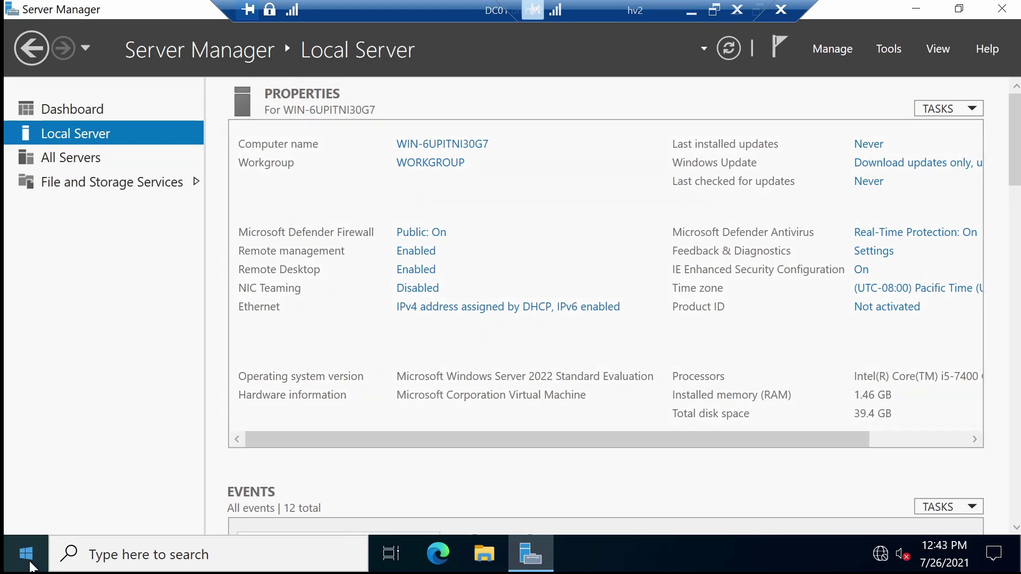
- Search Start for 'windows firewall' and open Windows Defender Firewall
{"action": "left_click", "coordinate": [30, 566]}
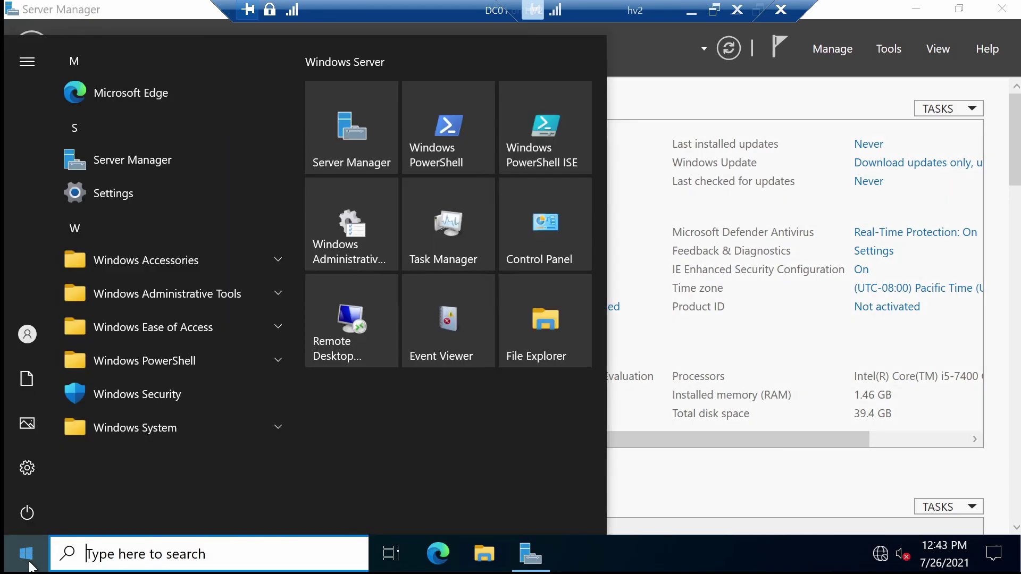
{"action": "type", "text": "windows fi"}
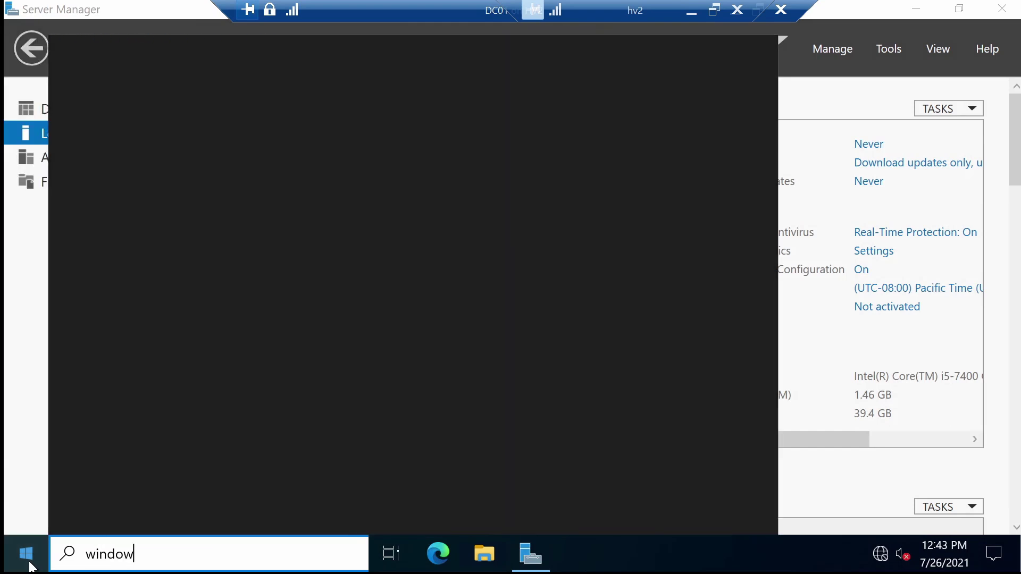
{"action": "type", "text": "wall"}
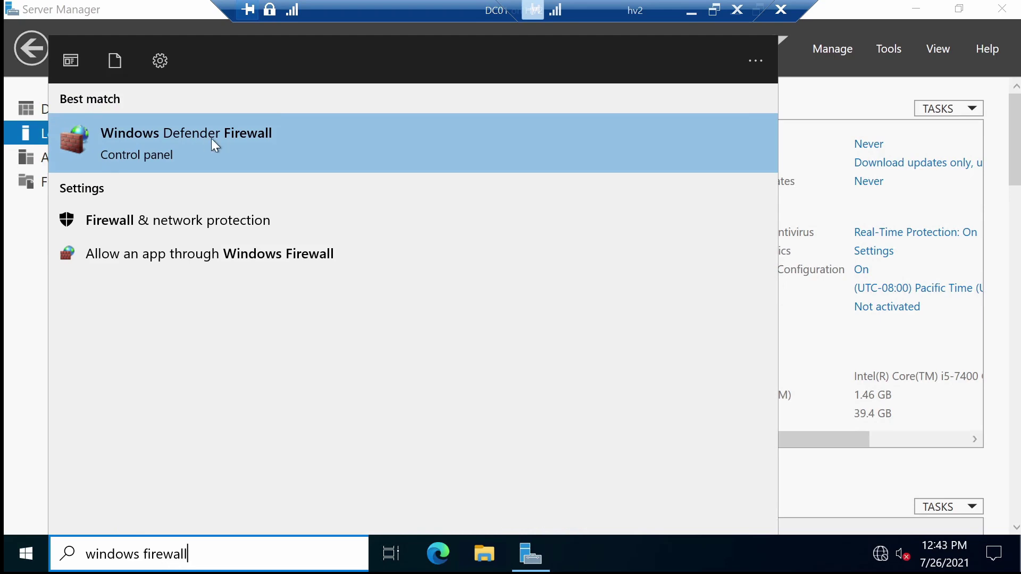
{"action": "left_click", "coordinate": [295, 144]}
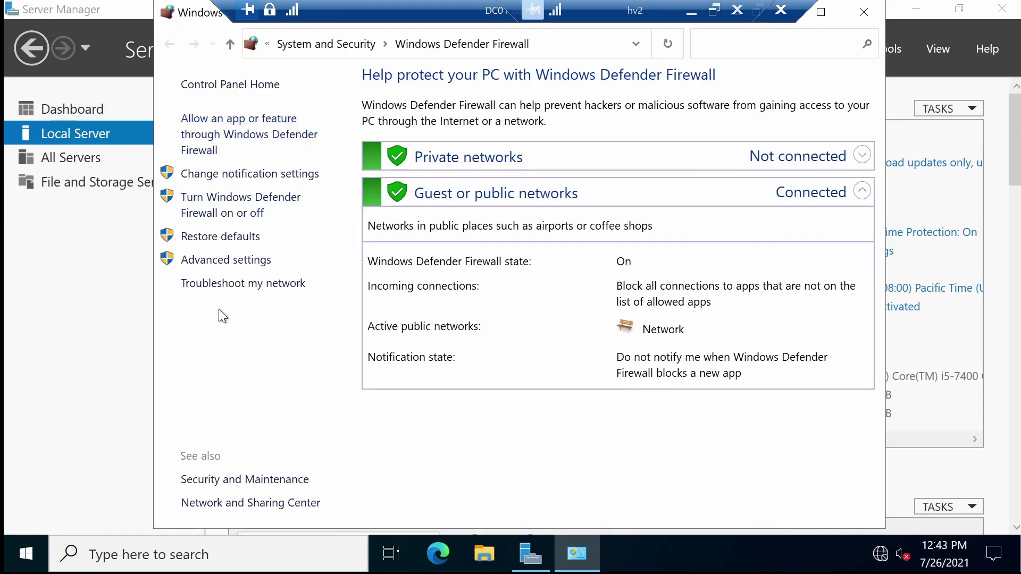
- Open the maximized Advanced Security console on Inbound Rules with the Name column widened
{"action": "left_click", "coordinate": [228, 260]}
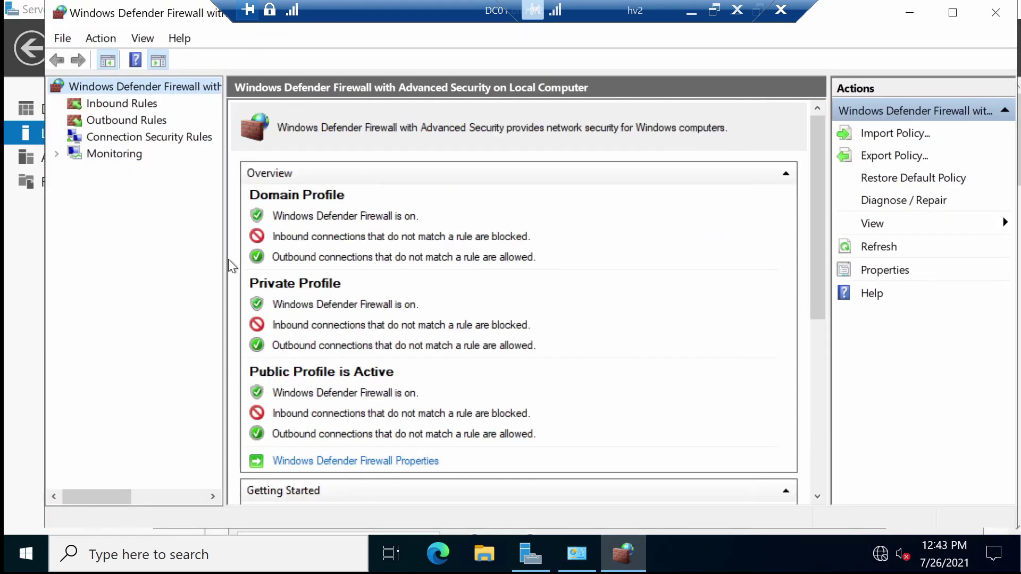
{"action": "double_click", "coordinate": [190, 15]}
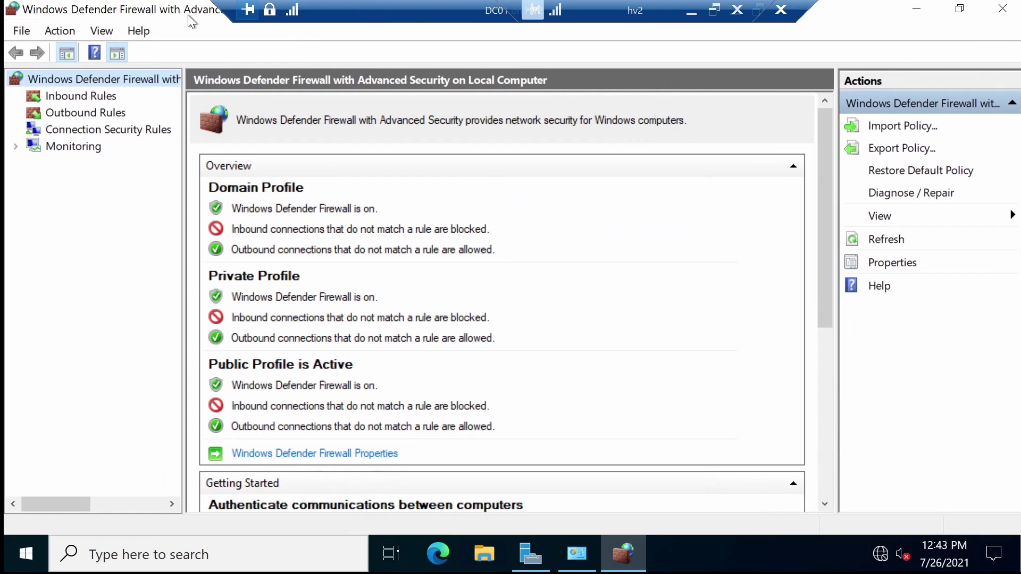
{"action": "left_click", "coordinate": [76, 98]}
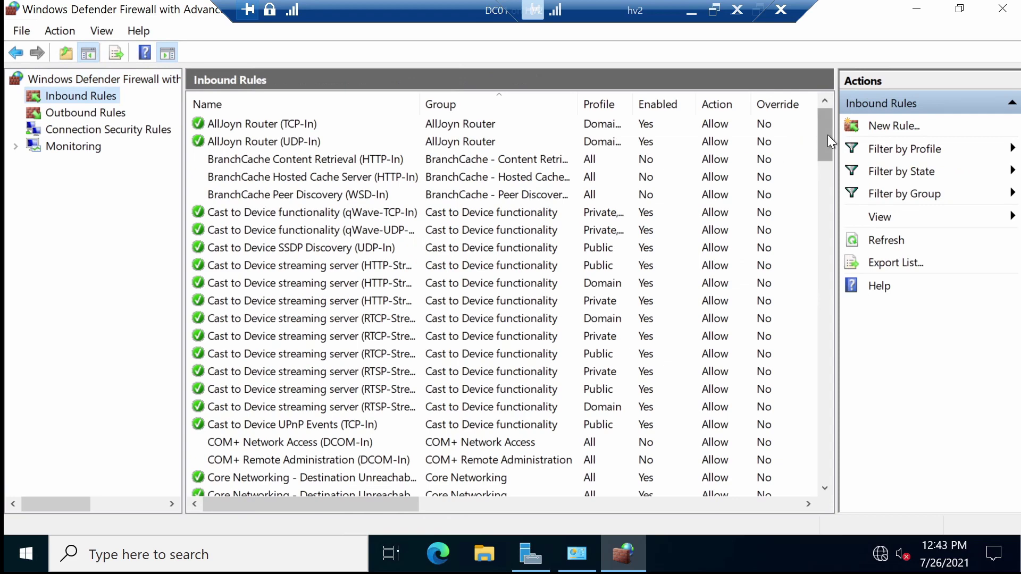
{"action": "left_click_drag", "start_coordinate": [827, 135], "coordinate": [831, 232]}
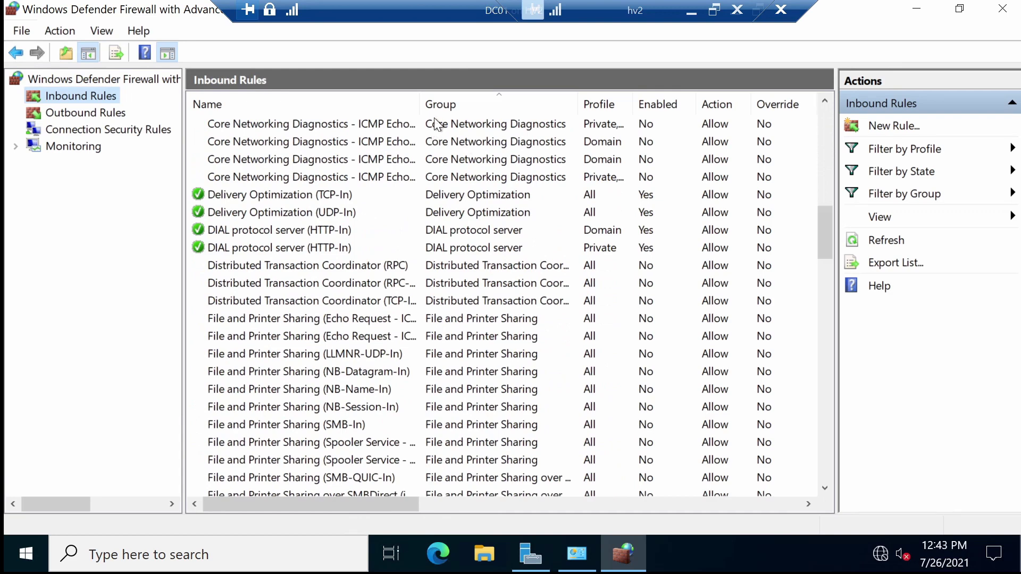
{"action": "left_click_drag", "start_coordinate": [420, 104], "coordinate": [579, 104]}
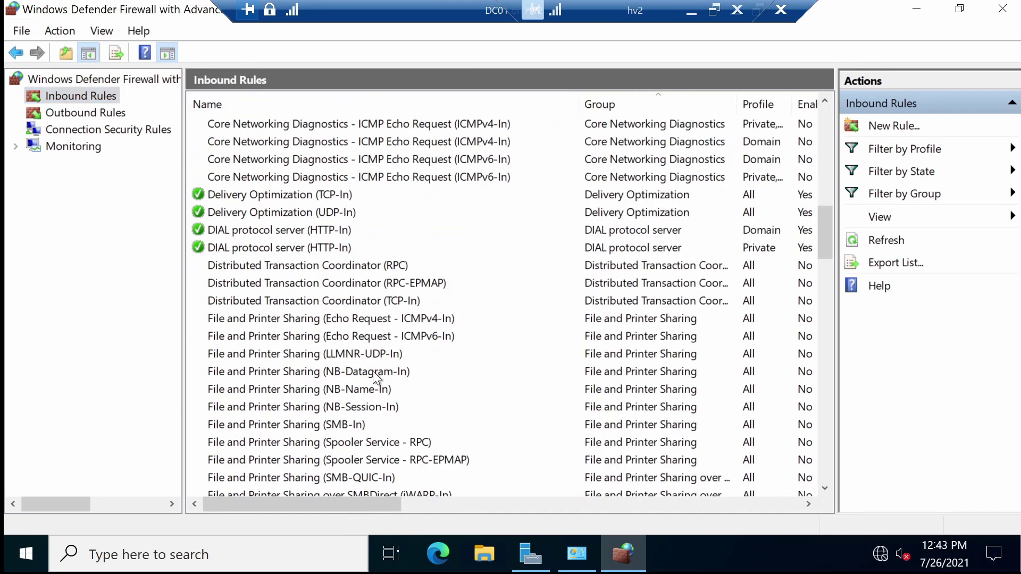
- Enable the File and Printer Sharing Echo Request ICMPv4-In and SMB-In inbound rules
{"action": "left_click", "coordinate": [408, 318]}
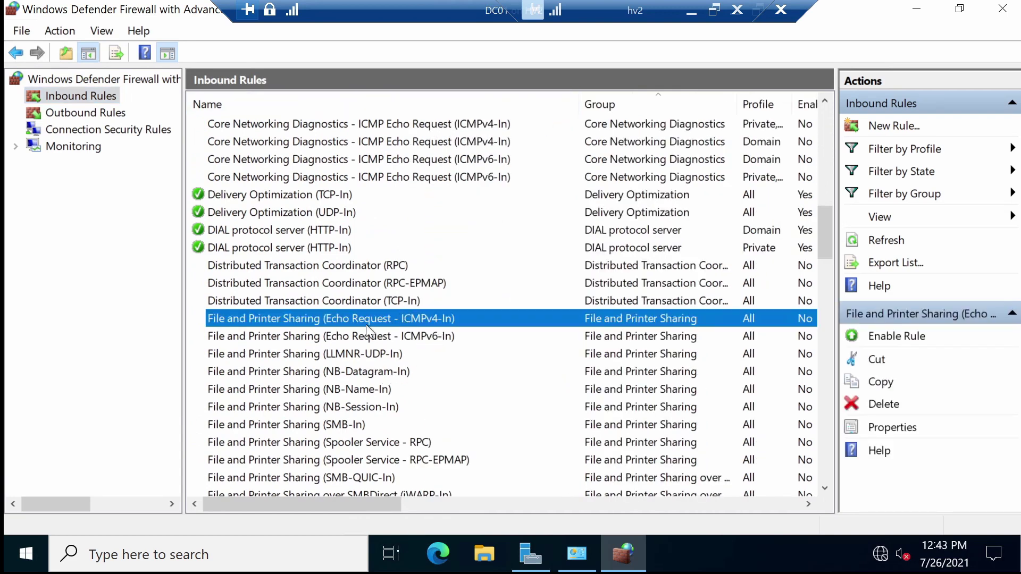
{"action": "right_click", "coordinate": [444, 317]}
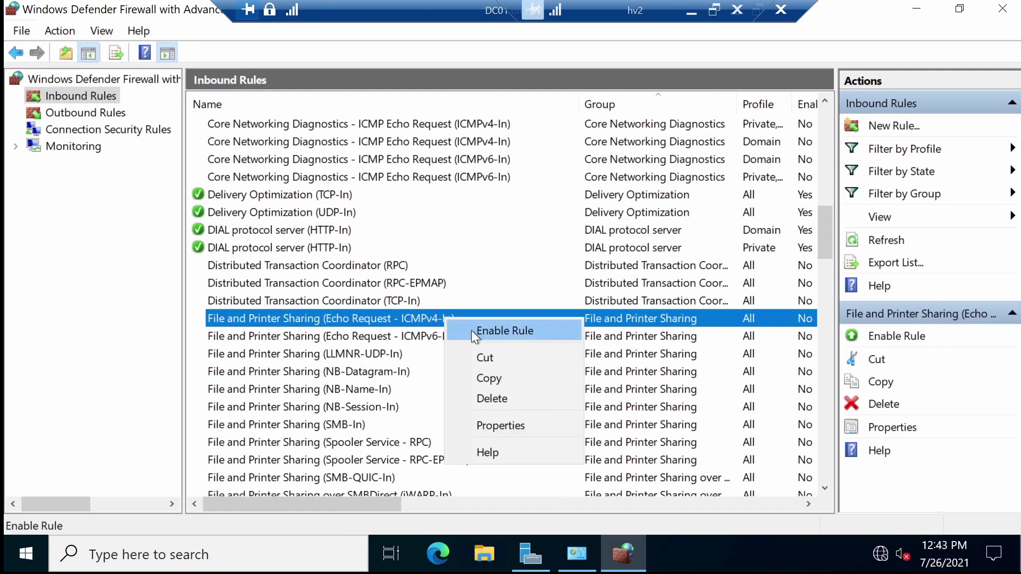
{"action": "left_click", "coordinate": [471, 330]}
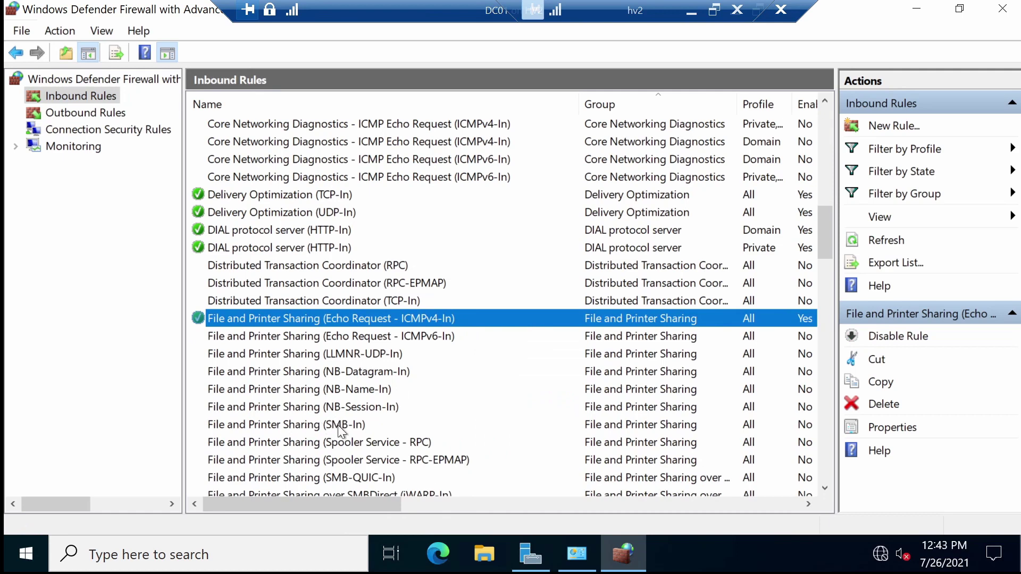
{"action": "left_click", "coordinate": [337, 426]}
{"action": "right_click", "coordinate": [337, 426]}
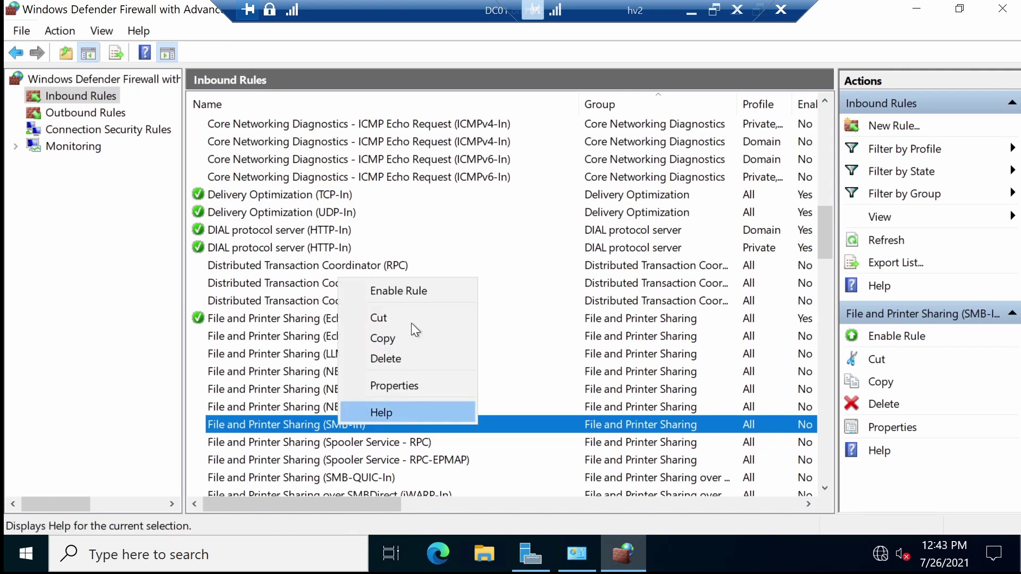
{"action": "left_click", "coordinate": [412, 291]}
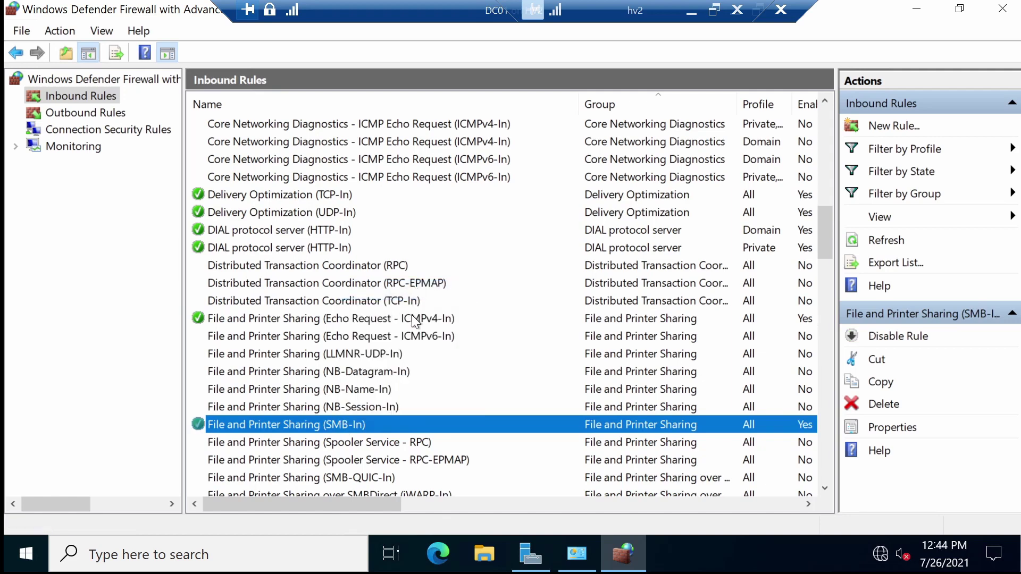